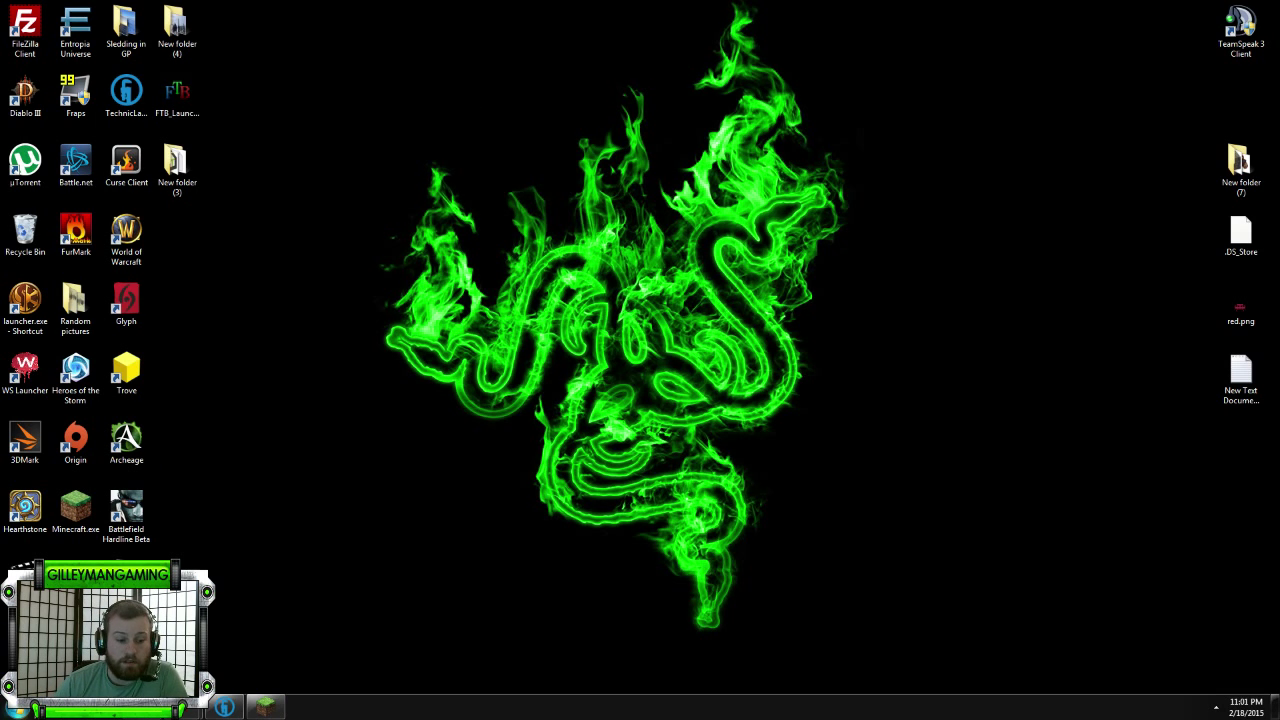
# Open the computer's system properties to check the installed memory and system type, and close the windows.
pyautogui.click(15, 708)
pyautogui.click(229, 494)
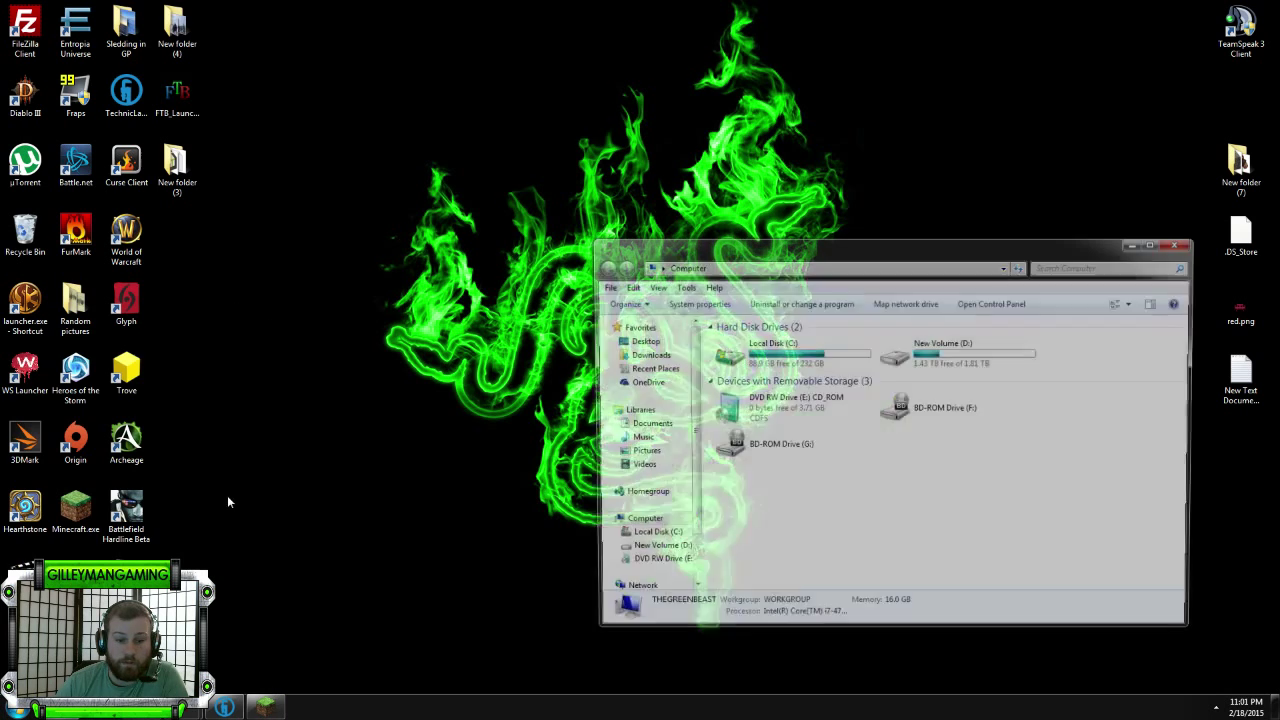
pyautogui.moveTo(852, 261); pyautogui.dragTo(556, 165)
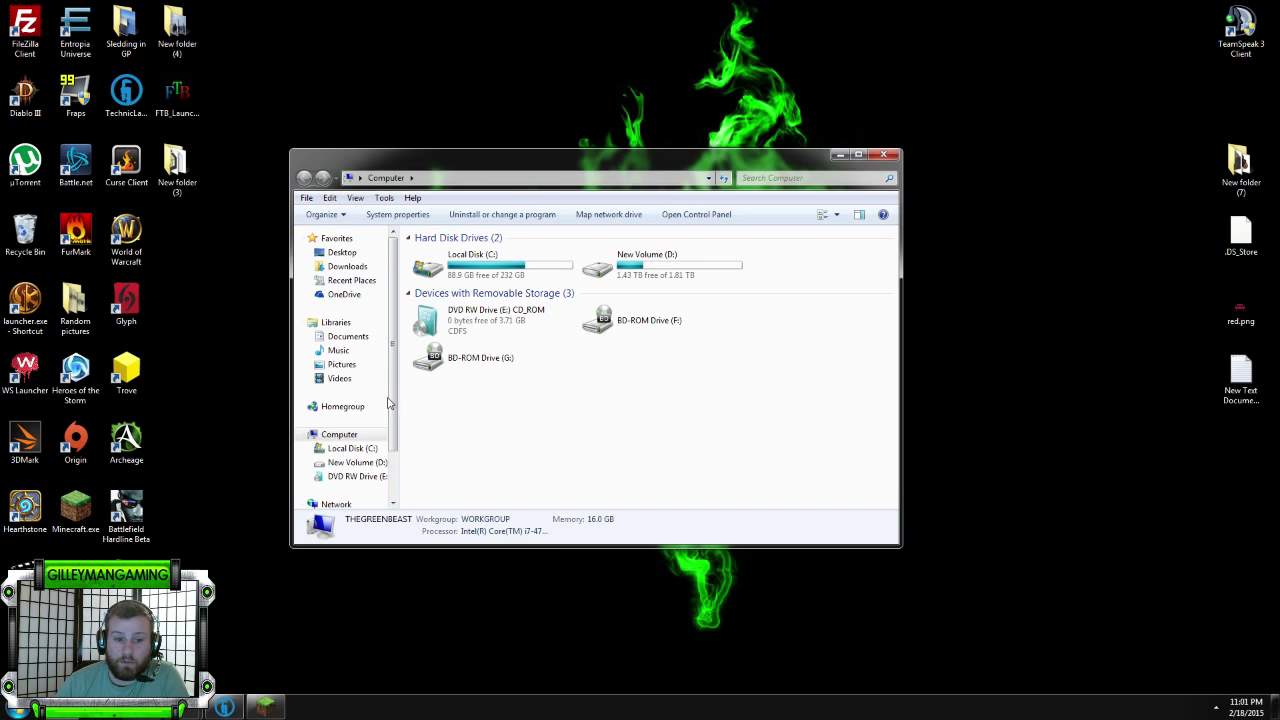
pyautogui.rightClick(356, 438)
pyautogui.click(446, 601)
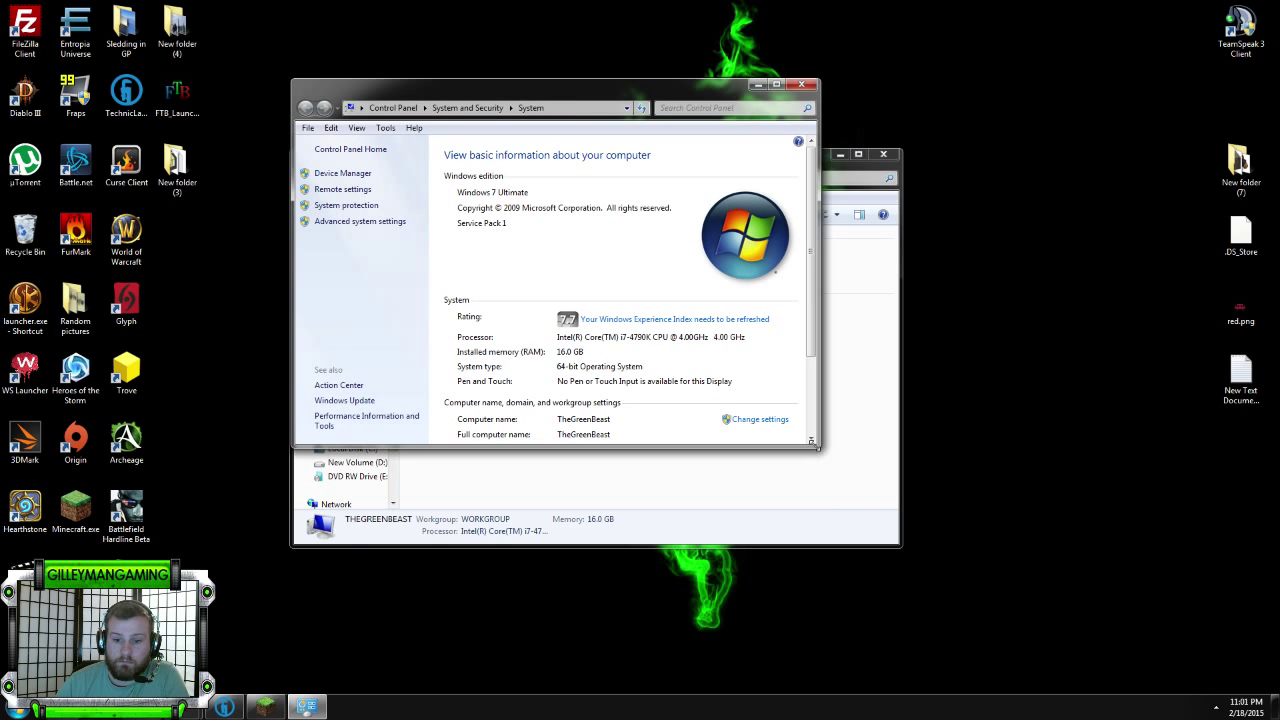
pyautogui.moveTo(819, 446); pyautogui.dragTo(930, 630)
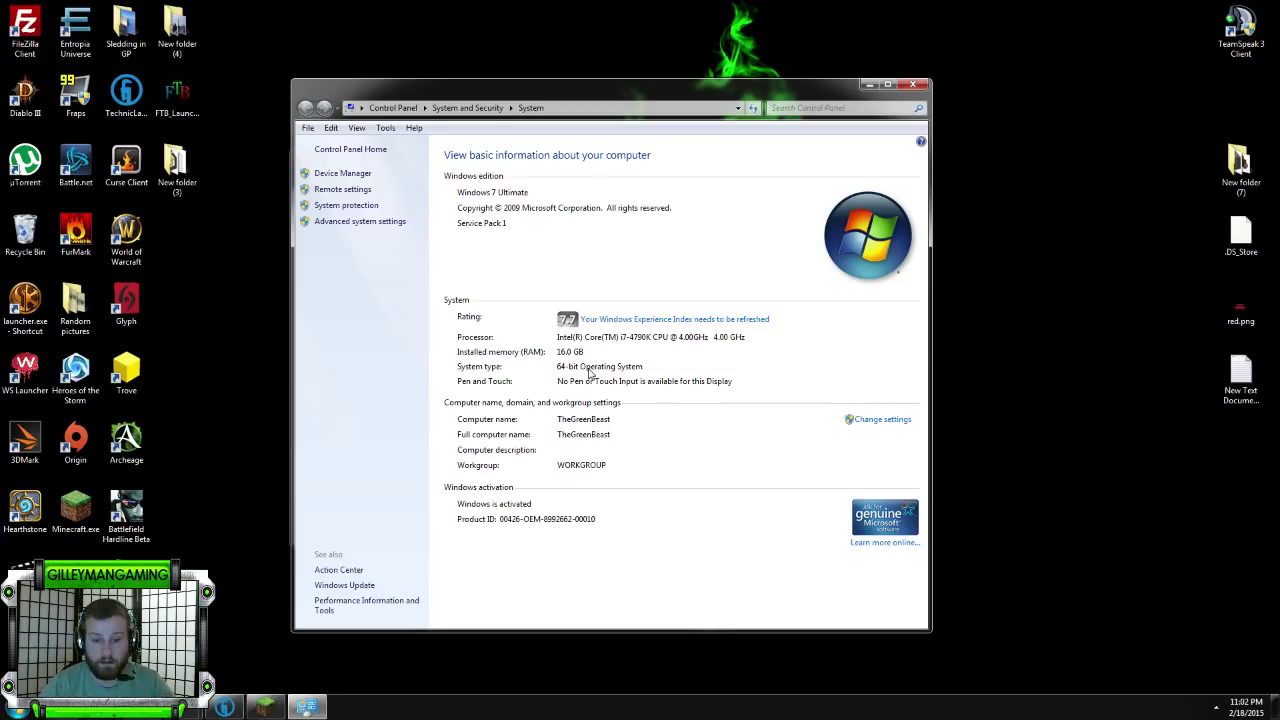
pyautogui.click(912, 85)
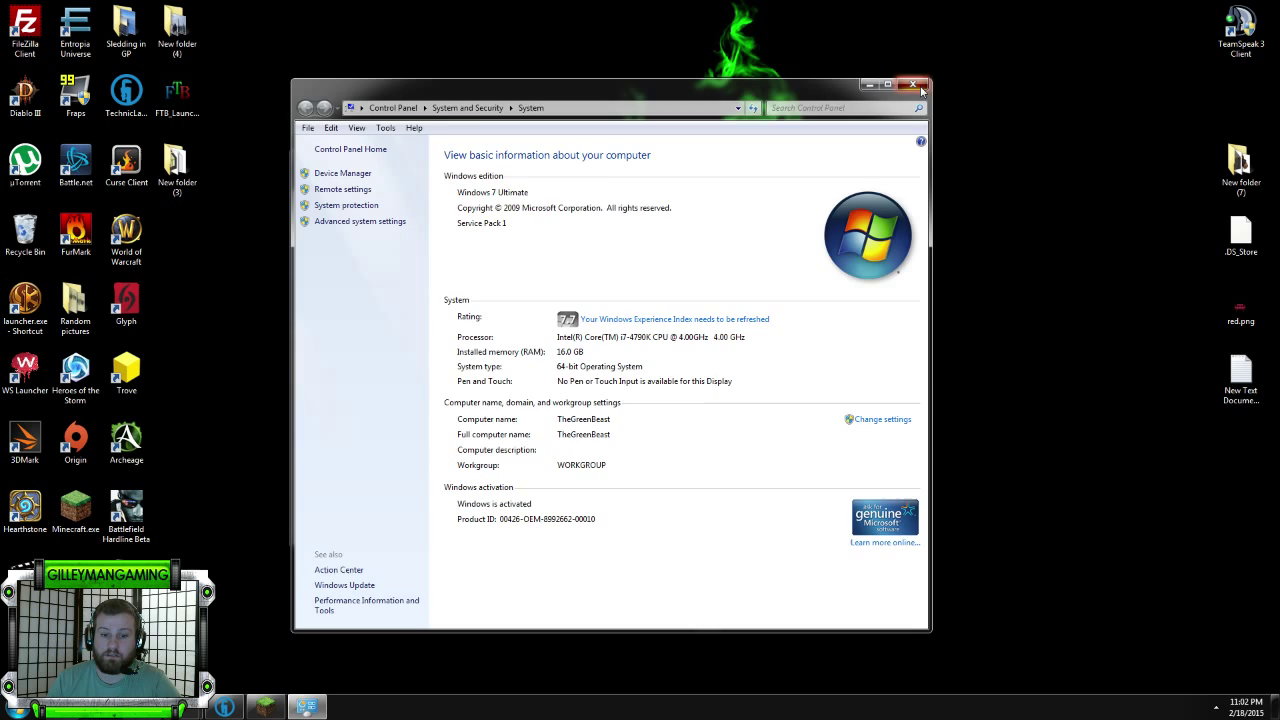
pyautogui.moveTo(654, 163); pyautogui.dragTo(676, 193)
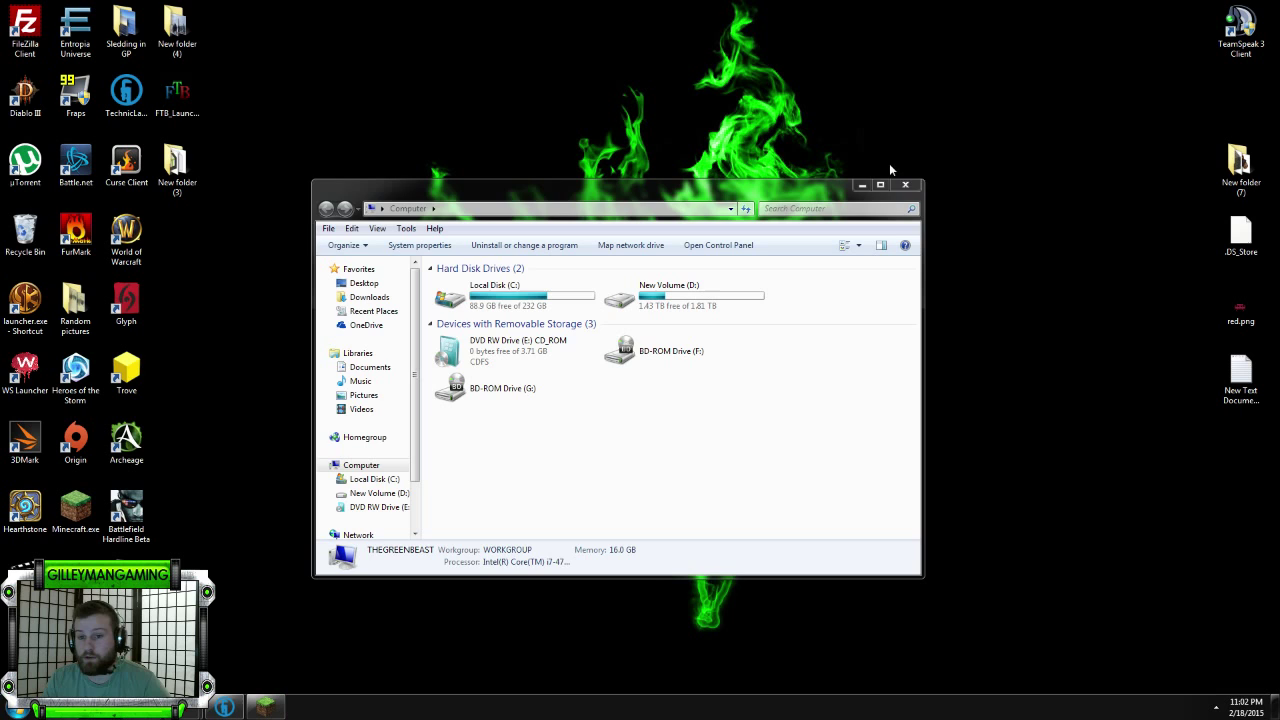
pyautogui.click(905, 184)
# Switch to the Minecraft Launcher, look over its main window, and minimize it.
pyautogui.moveTo(231, 712)
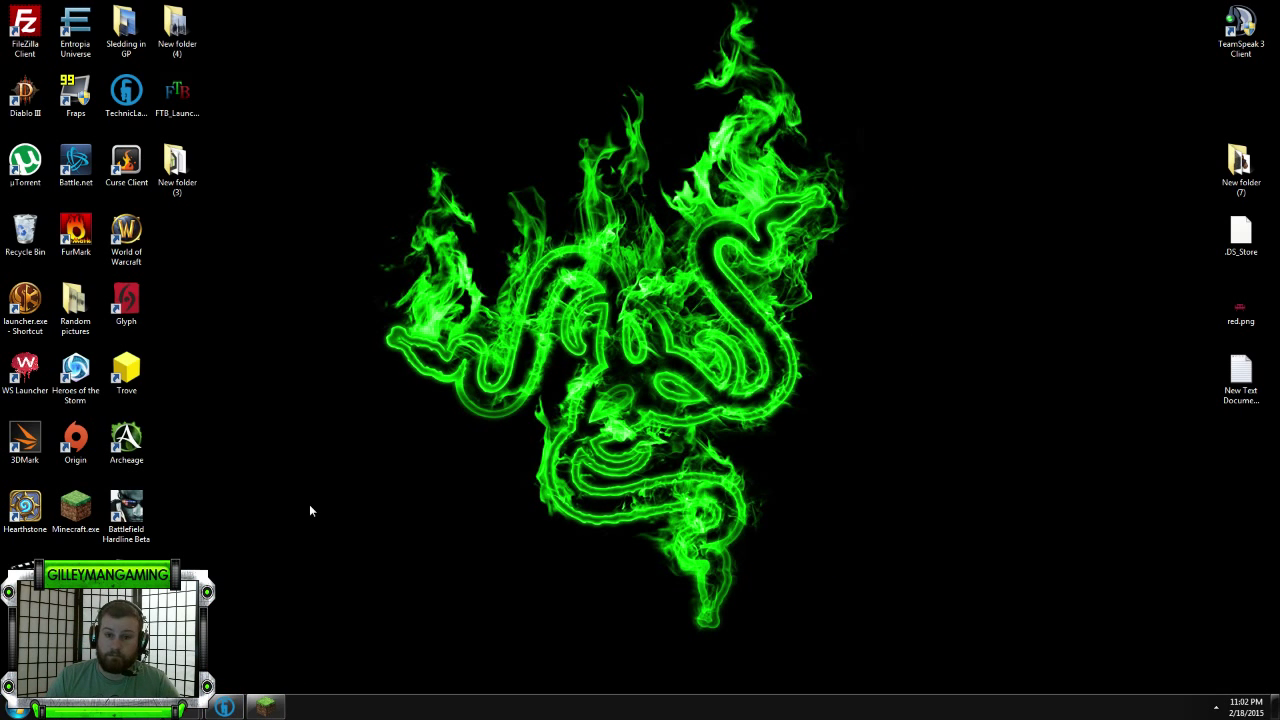
pyautogui.click(265, 707)
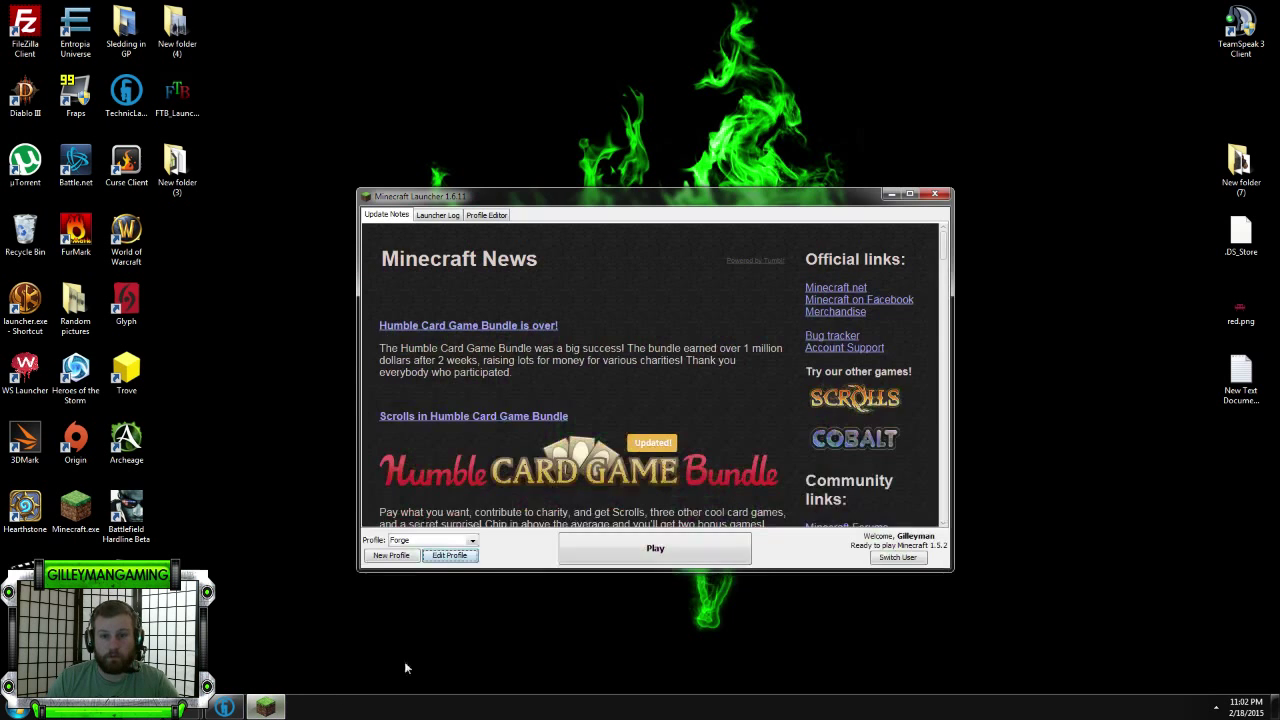
pyautogui.moveTo(648, 198); pyautogui.dragTo(638, 138)
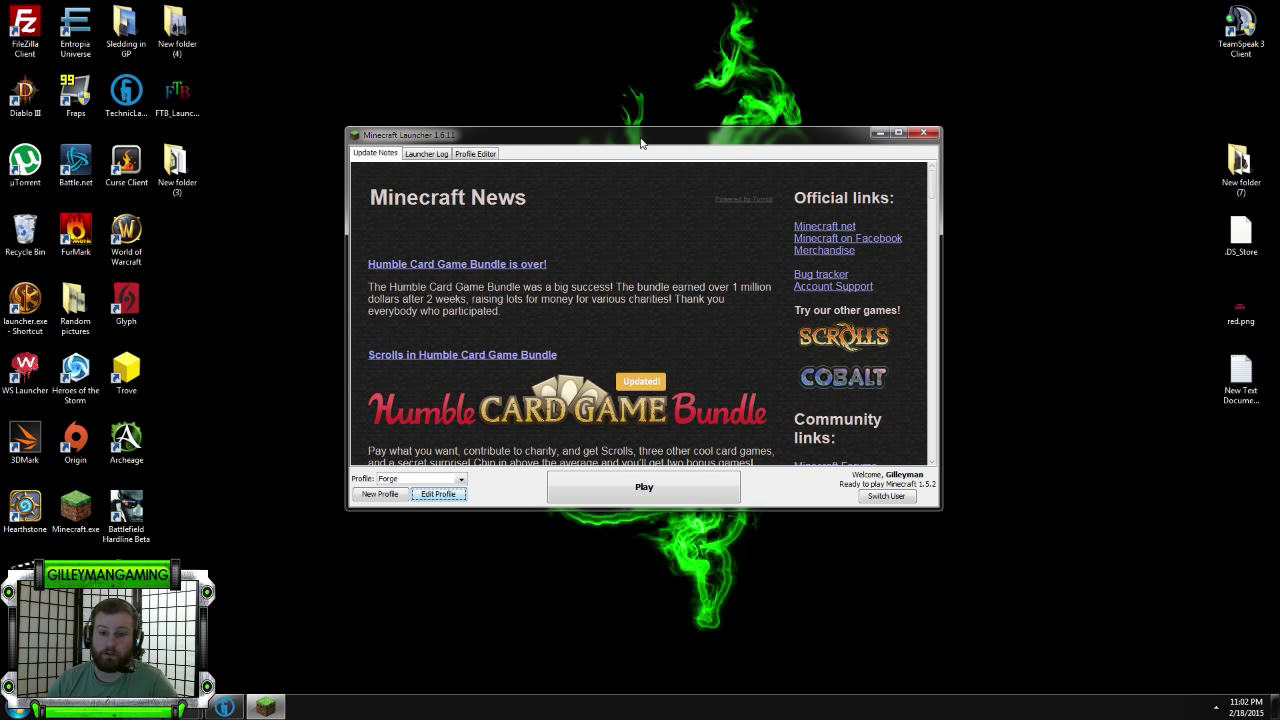
pyautogui.click(879, 133)
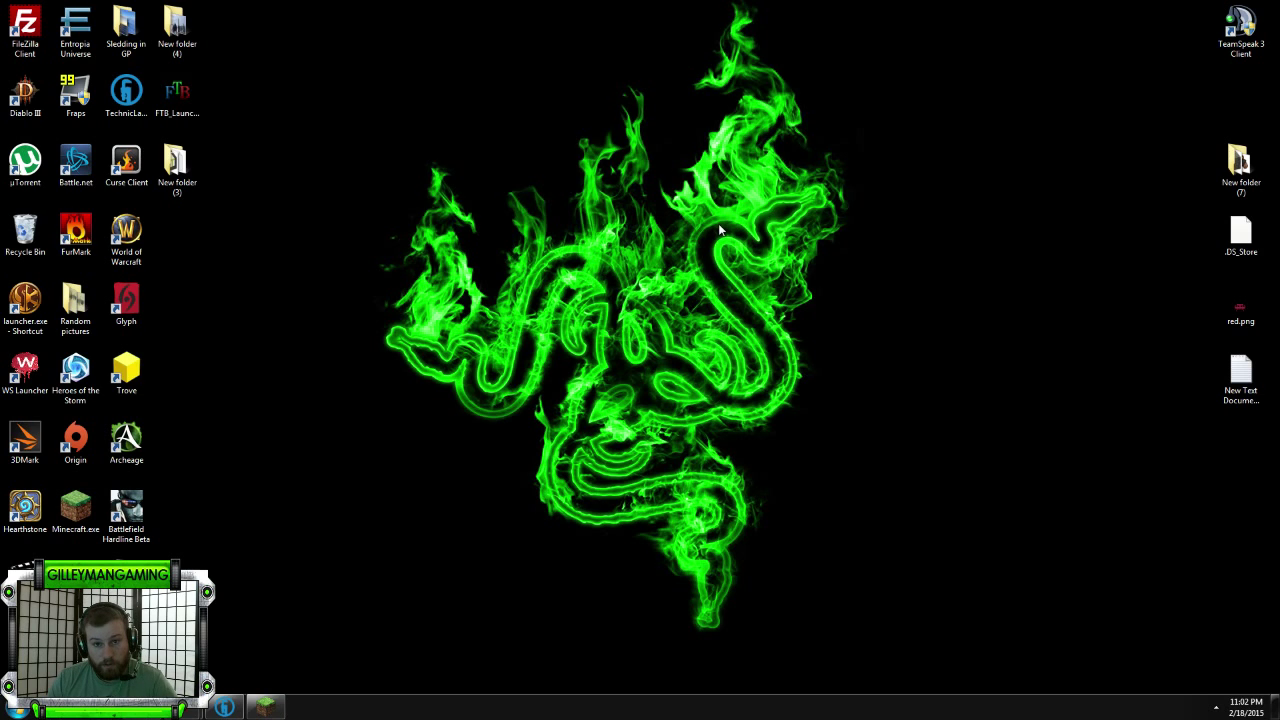
# Reopen the computer's properties to review the installed RAM and operating system type, and close the window.
pyautogui.click(15, 708)
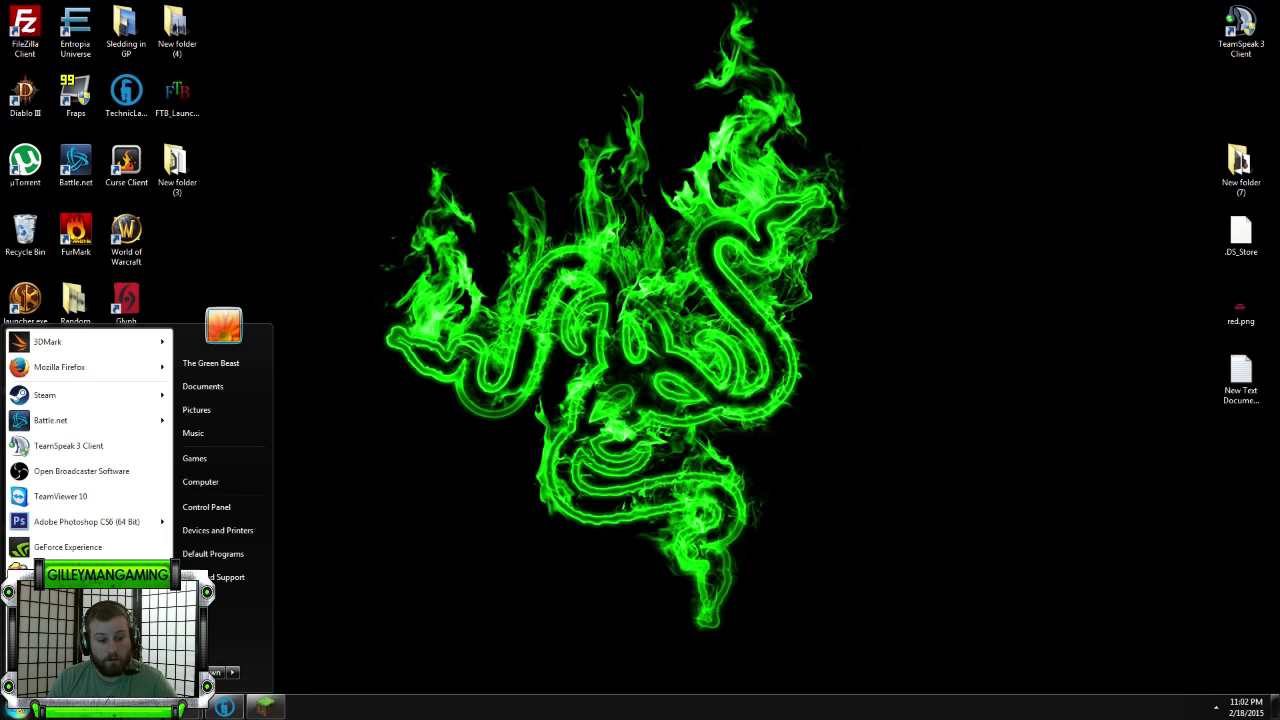
pyautogui.rightClick(218, 487)
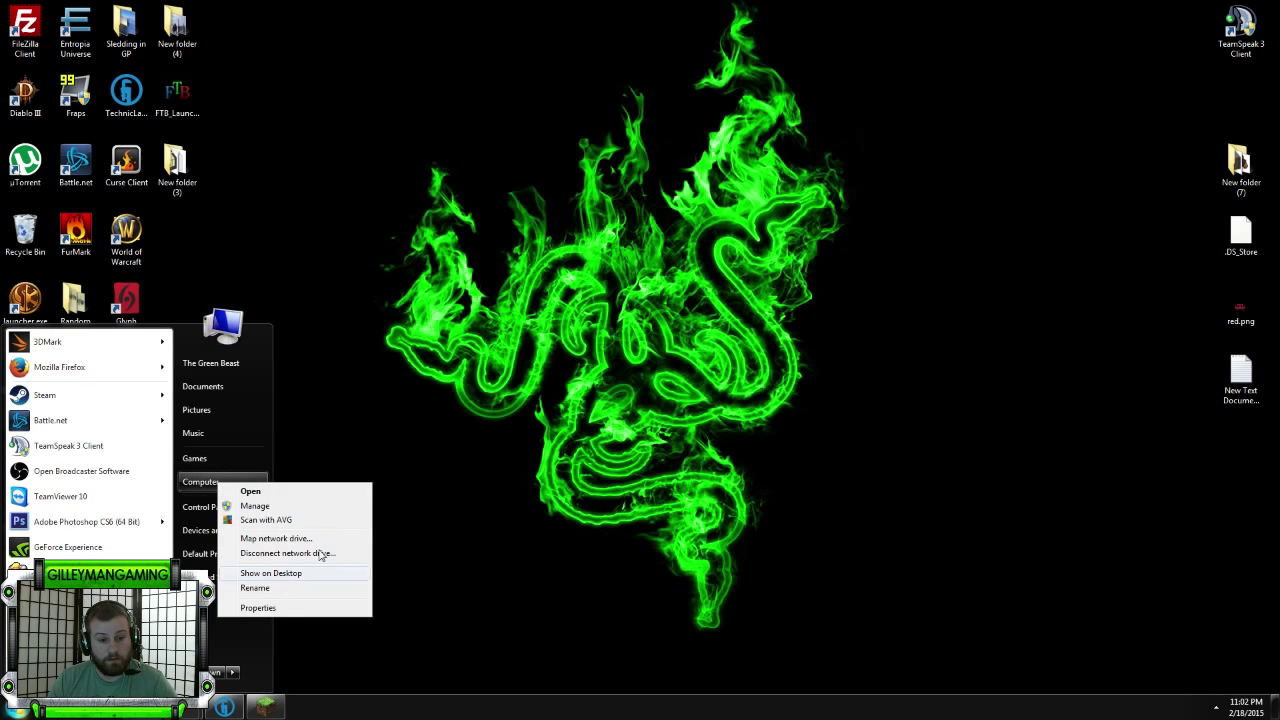
pyautogui.click(286, 608)
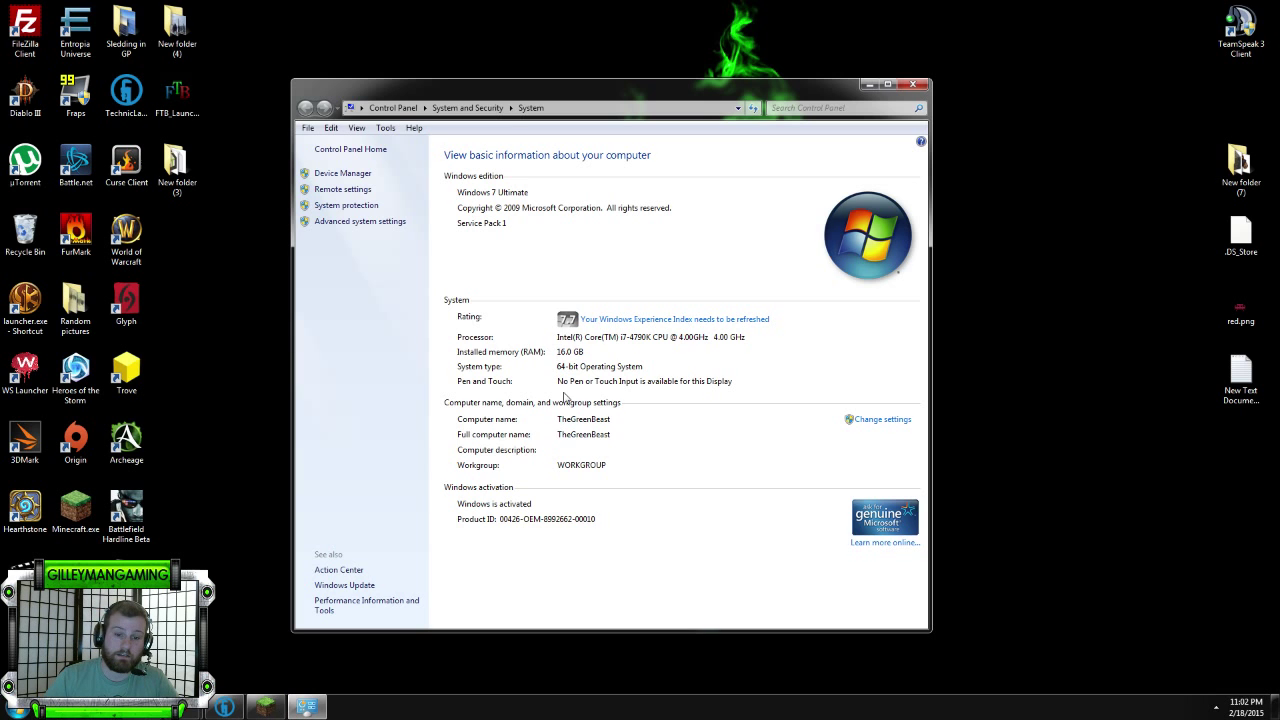
pyautogui.click(914, 86)
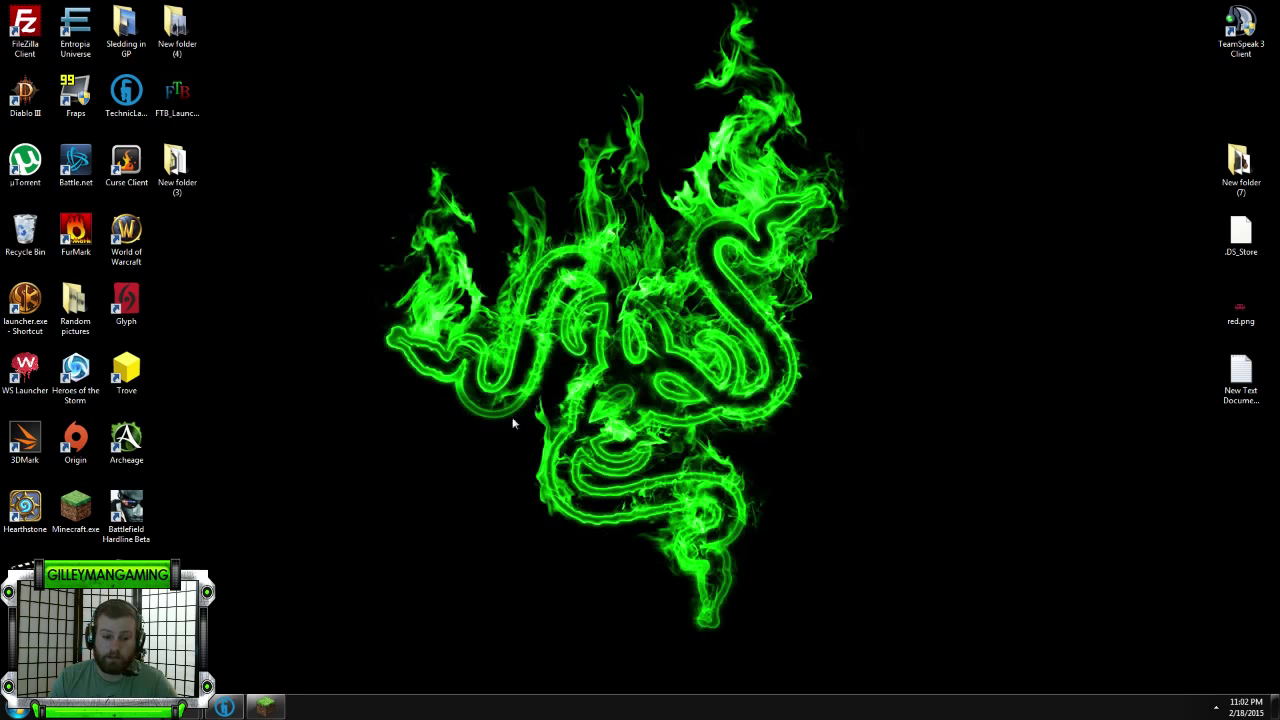
# In the Minecraft Launcher, enable JVM arguments for the Forge profile, set the maximum memory to -Xmx8G, save the profile and close the launcher.
pyautogui.click(266, 709)
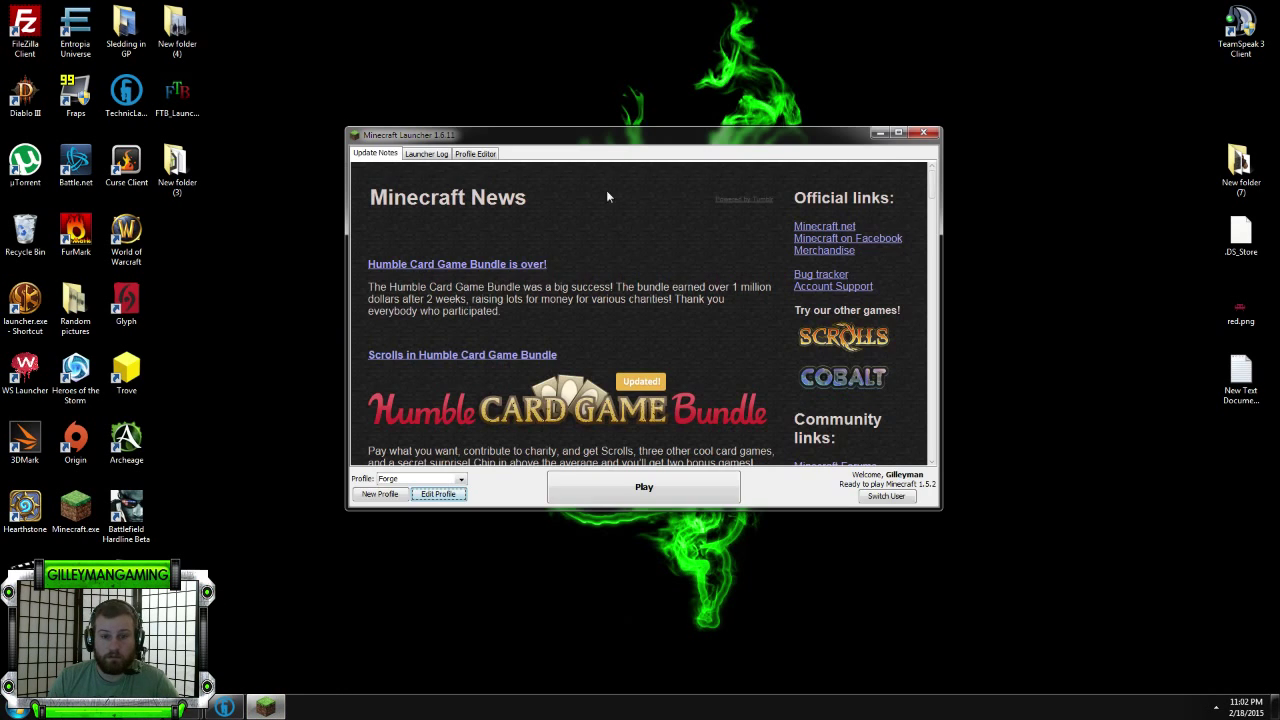
pyautogui.moveTo(635, 131); pyautogui.dragTo(635, 129)
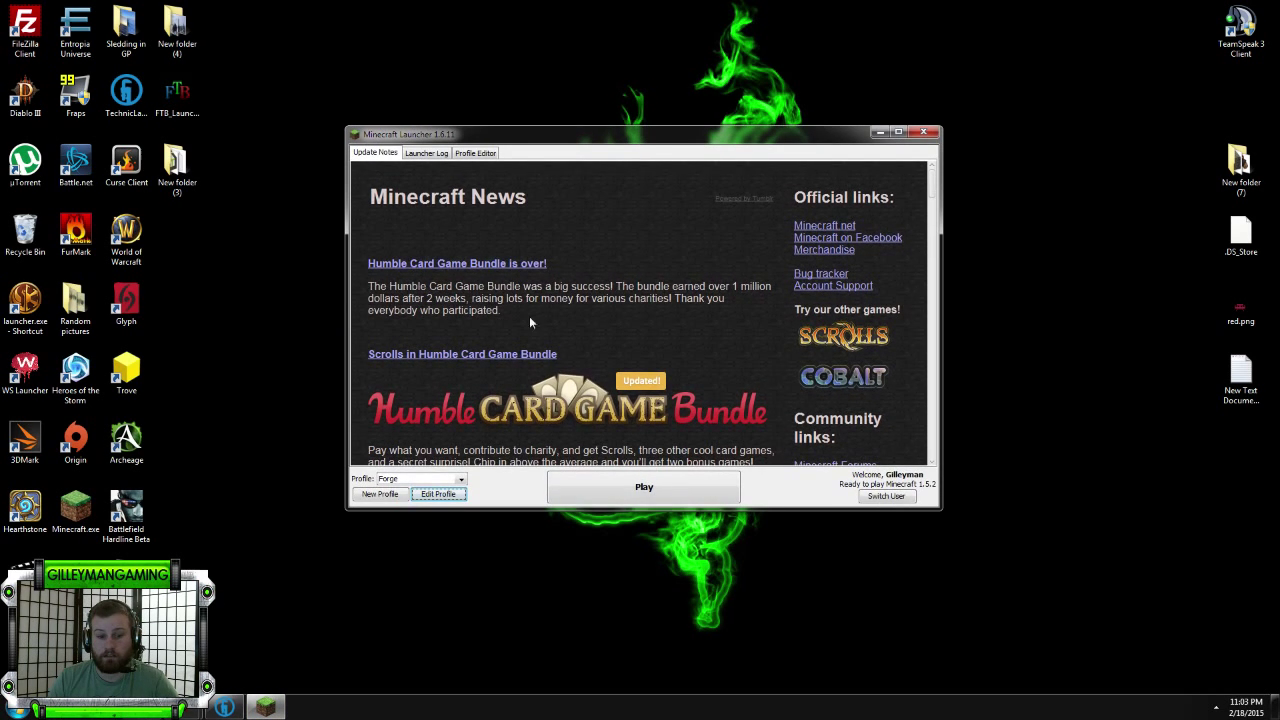
pyautogui.click(452, 495)
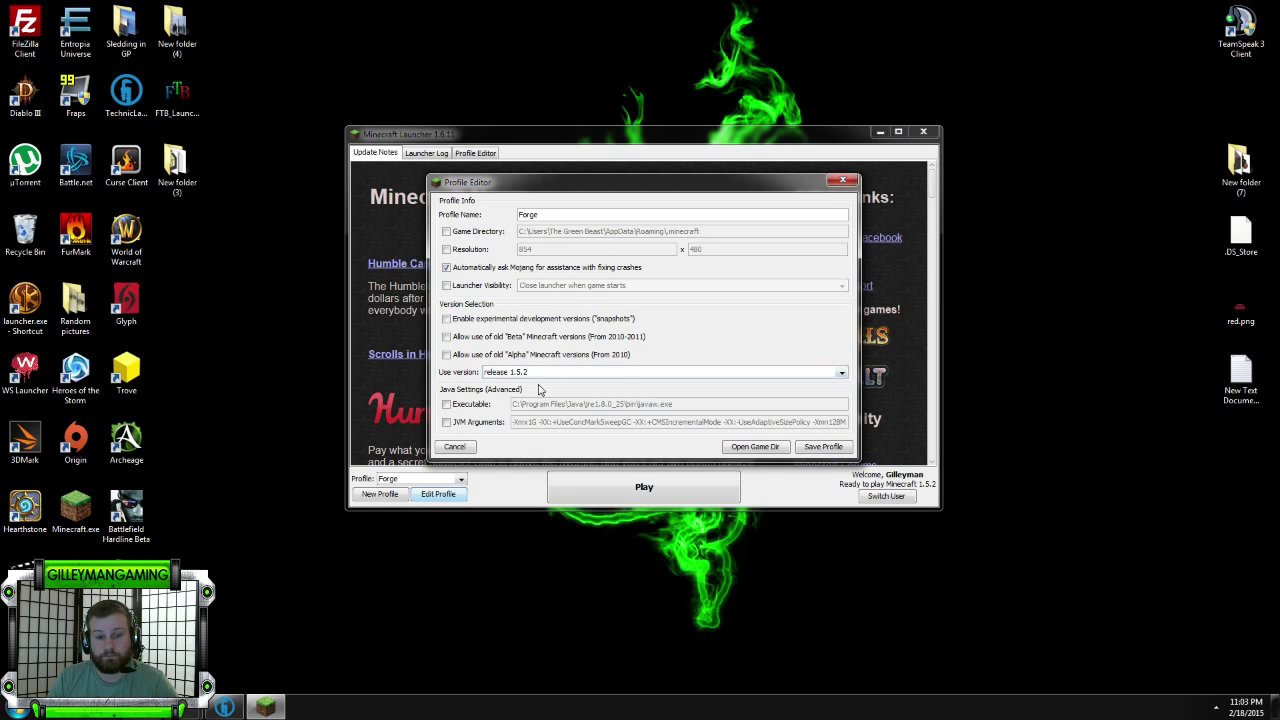
pyautogui.click(455, 426)
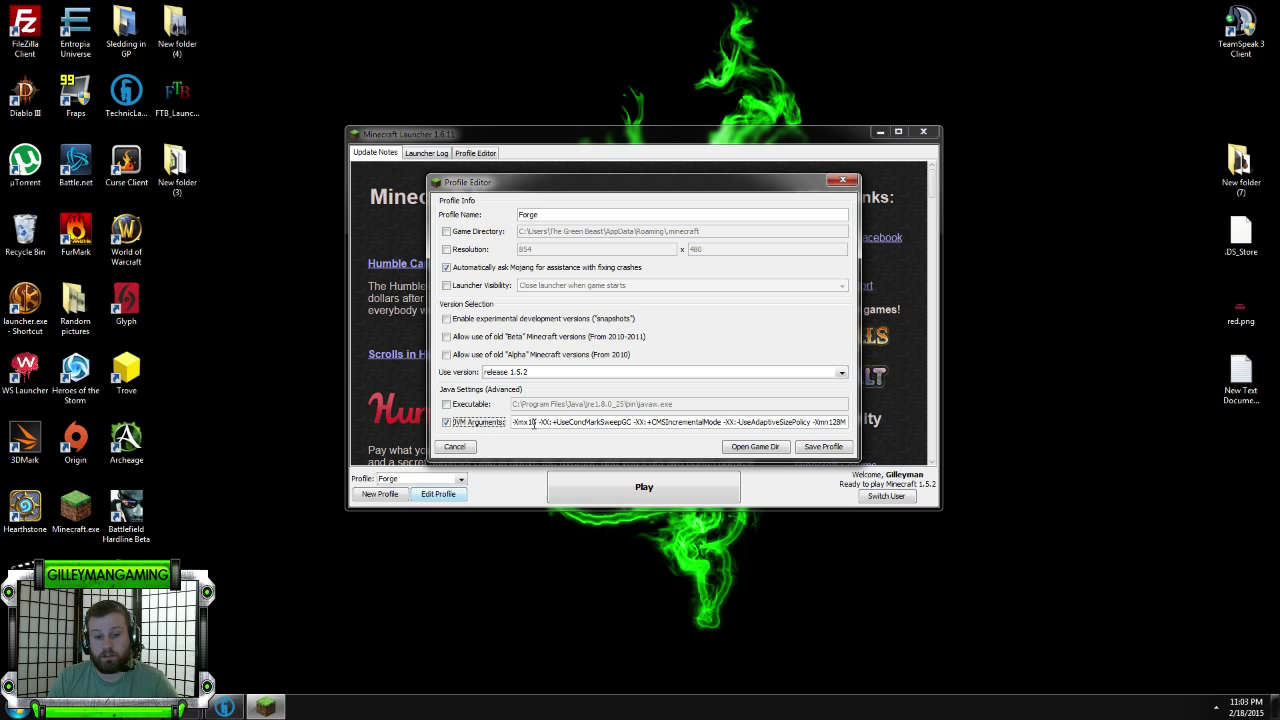
pyautogui.tripleClick(534, 425)
pyautogui.click(531, 426)
pyautogui.press('BackSpace')
pyautogui.write('8')
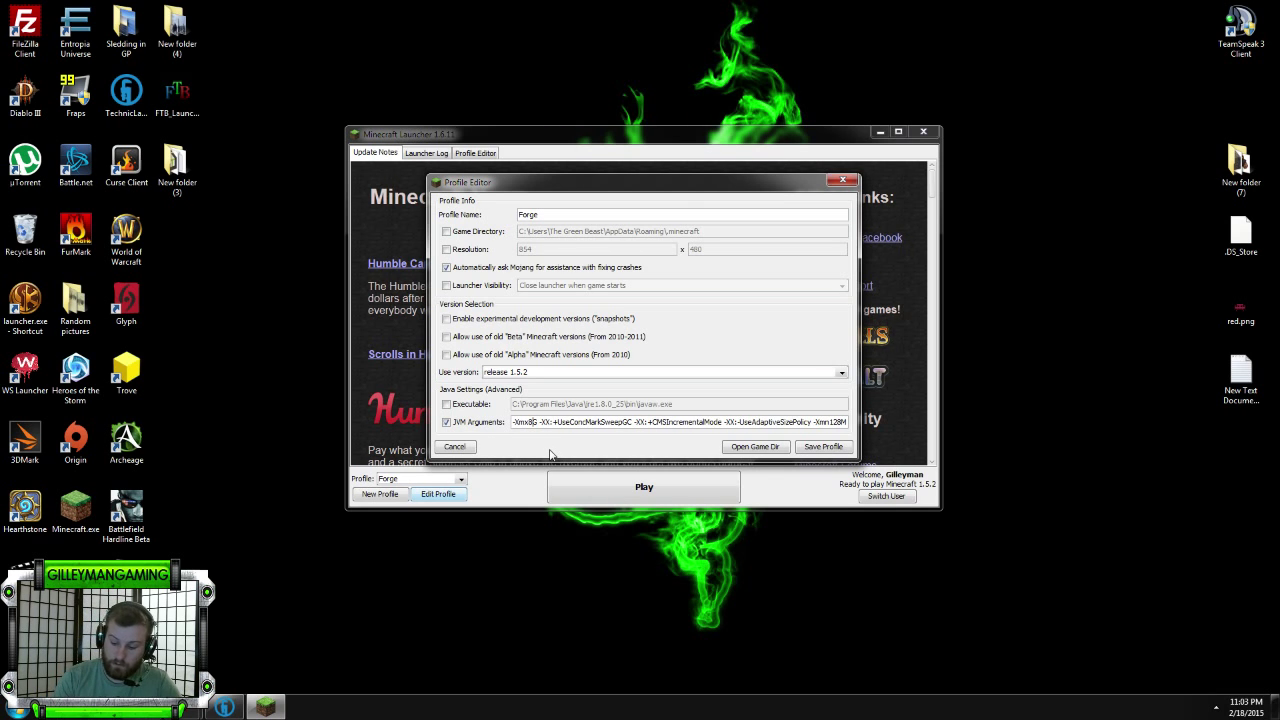
pyautogui.click(823, 447)
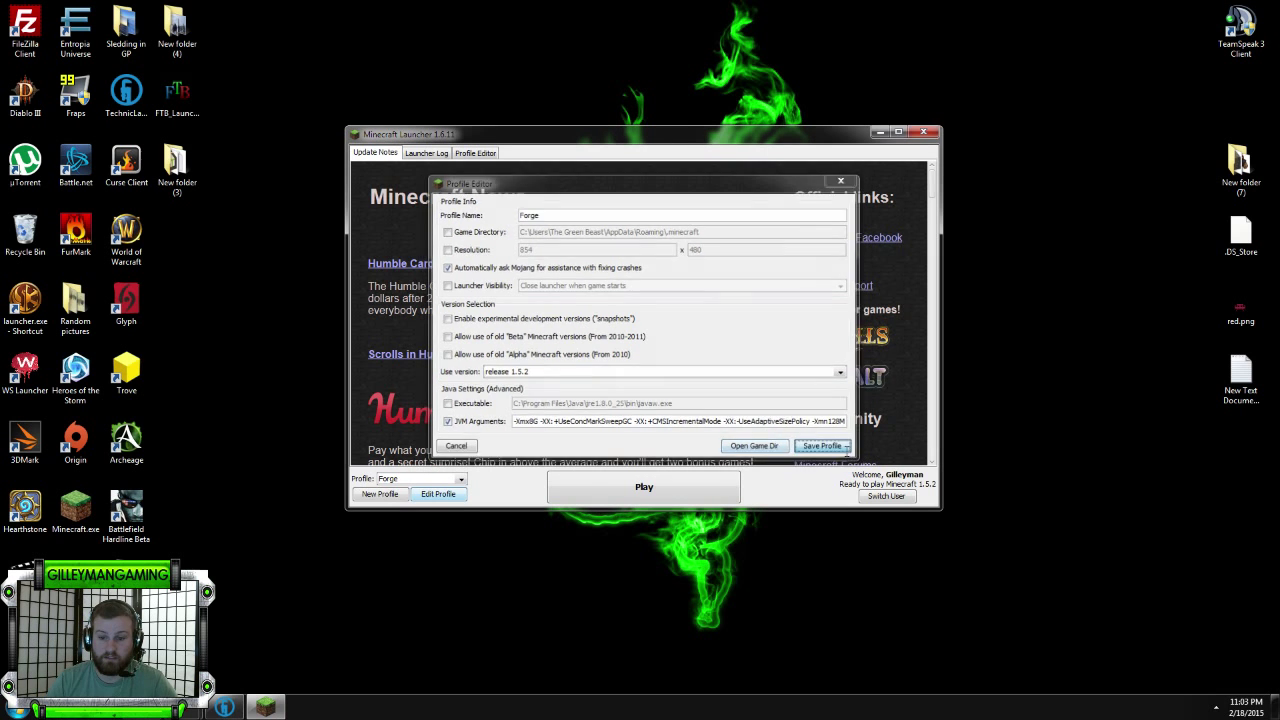
pyautogui.click(924, 134)
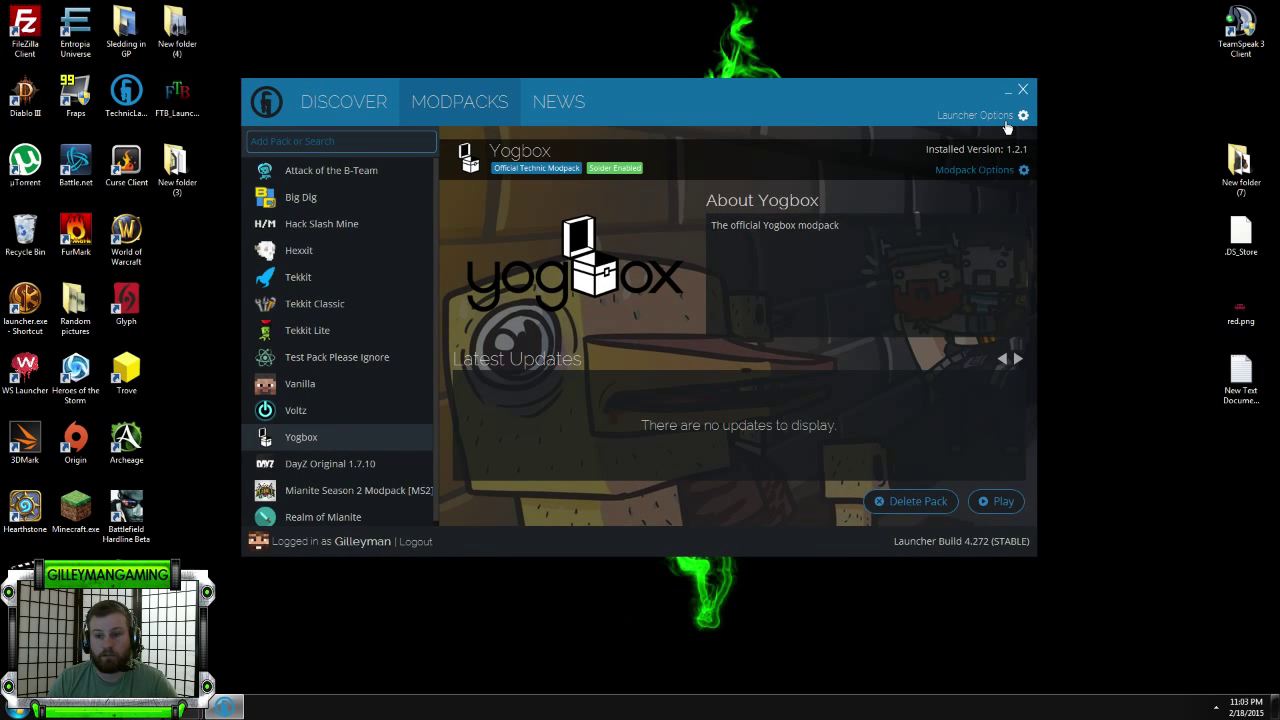
# In the Technic Launcher's Java settings, choose 8 GB memory and the Default (1.8.0_25 64-Bit) Java version, and minimize the launcher.
pyautogui.click(1005, 120)
pyautogui.click(529, 186)
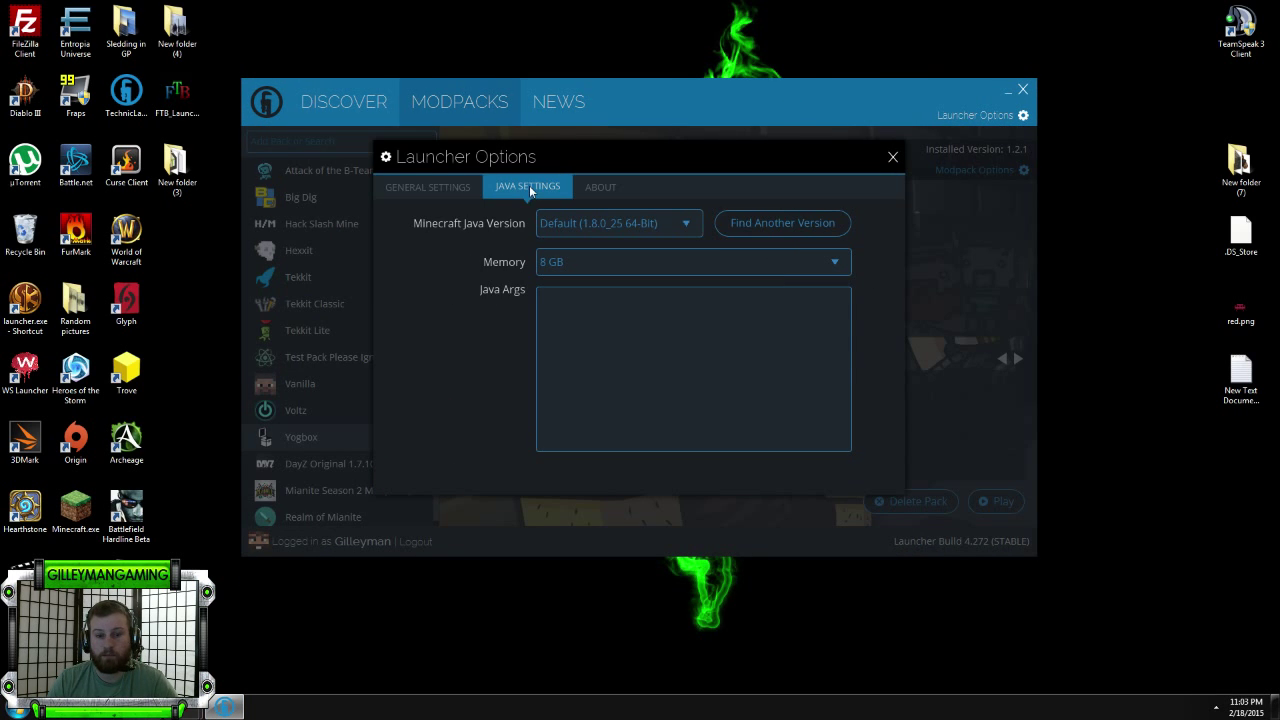
pyautogui.click(836, 264)
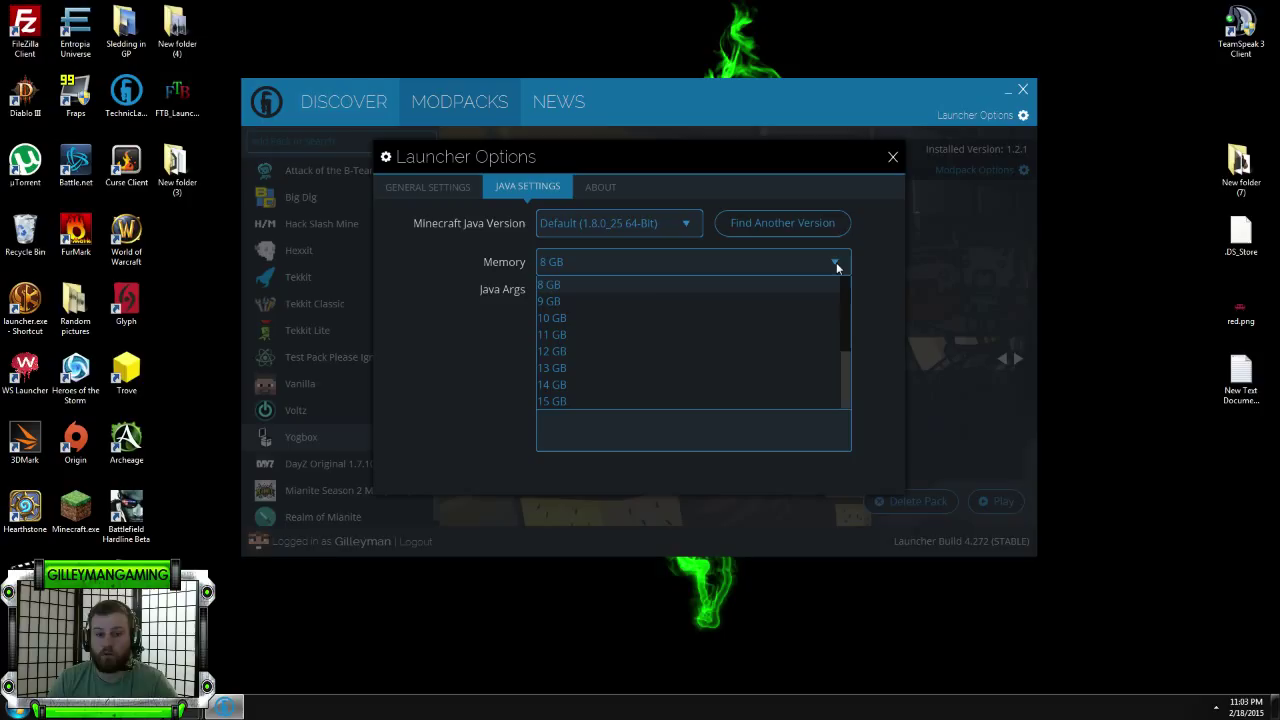
pyautogui.click(570, 284)
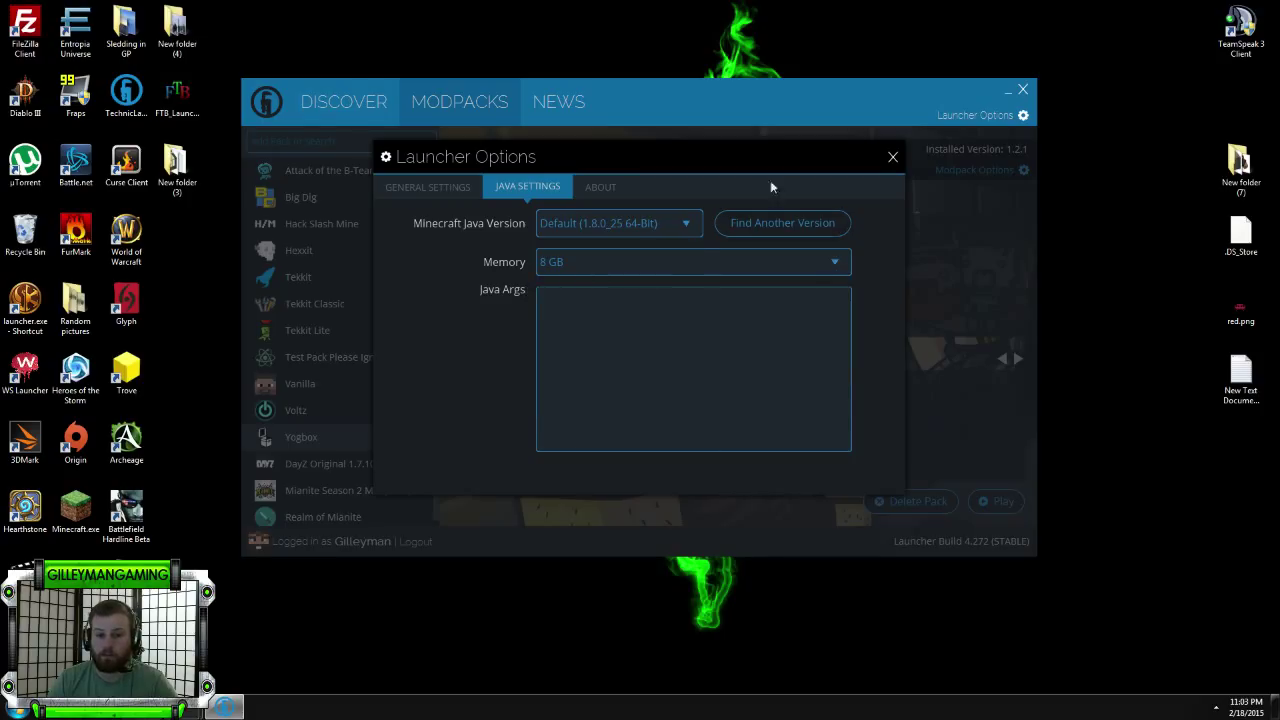
pyautogui.click(693, 226)
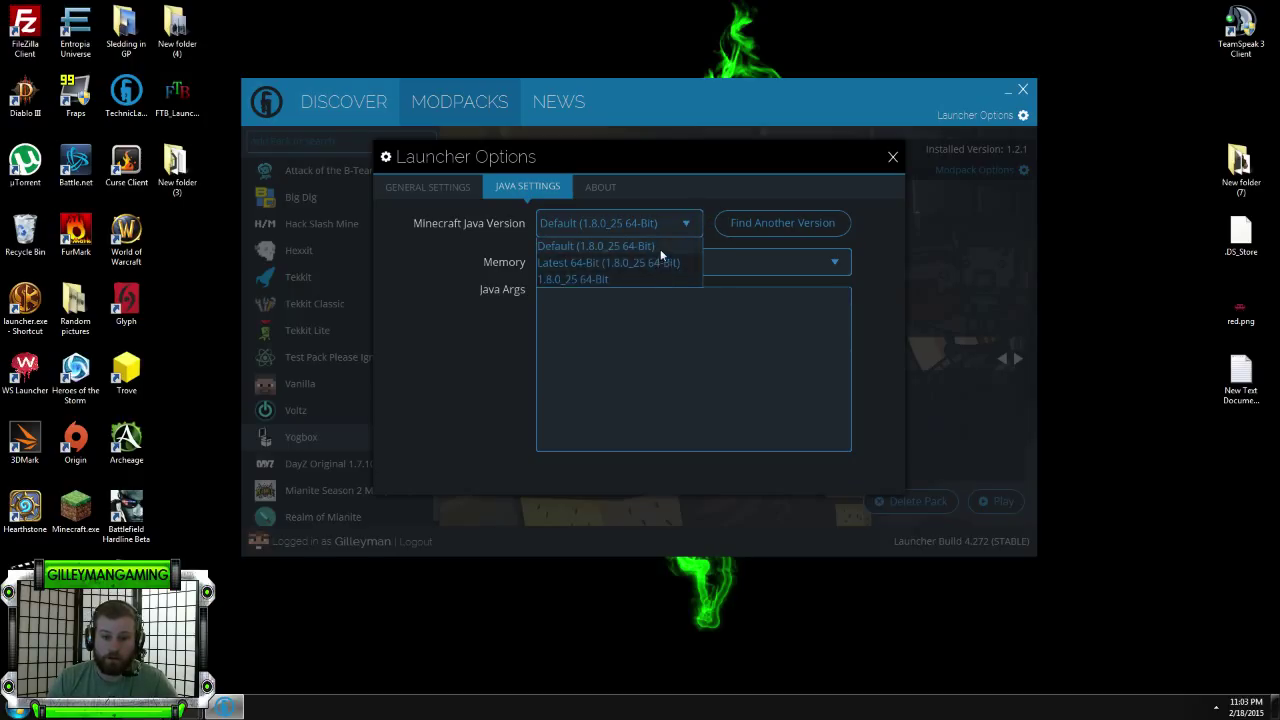
pyautogui.click(650, 246)
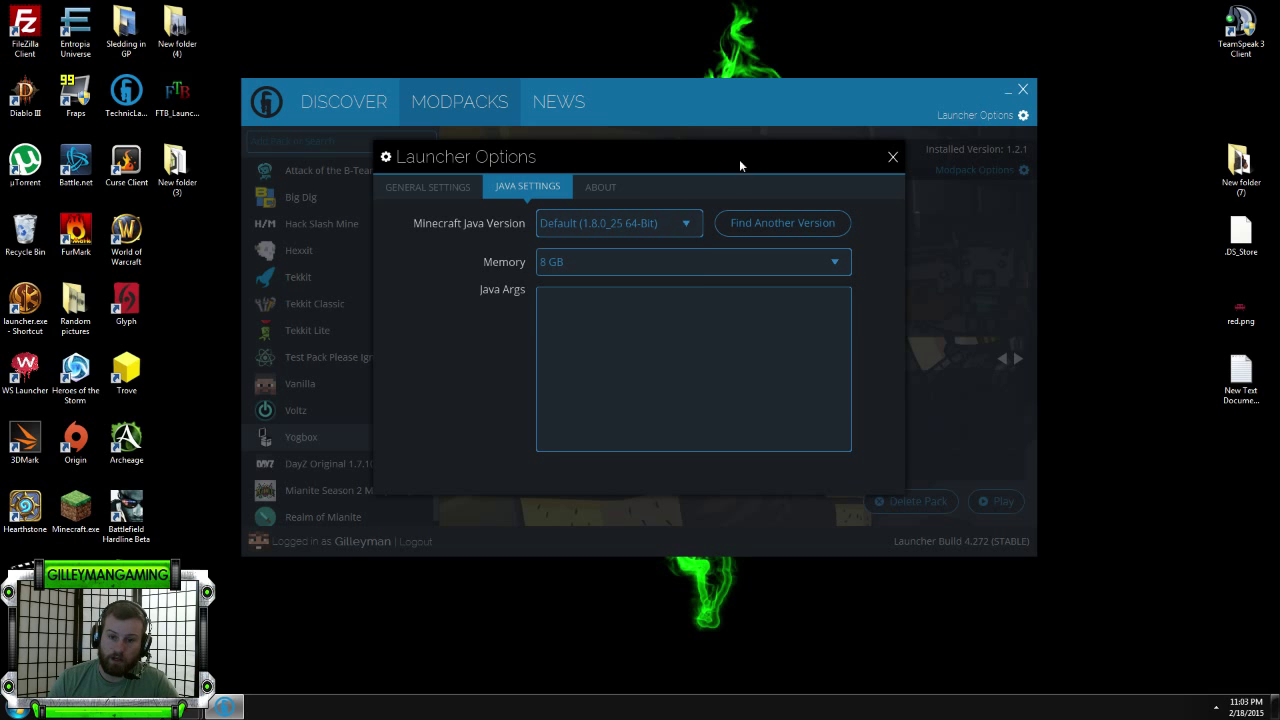
pyautogui.click(892, 157)
pyautogui.click(224, 706)
# Switch to the Feed The Beast Launcher, examine its RAM Maximum option, and minimize the window.
pyautogui.moveTo(224, 706)
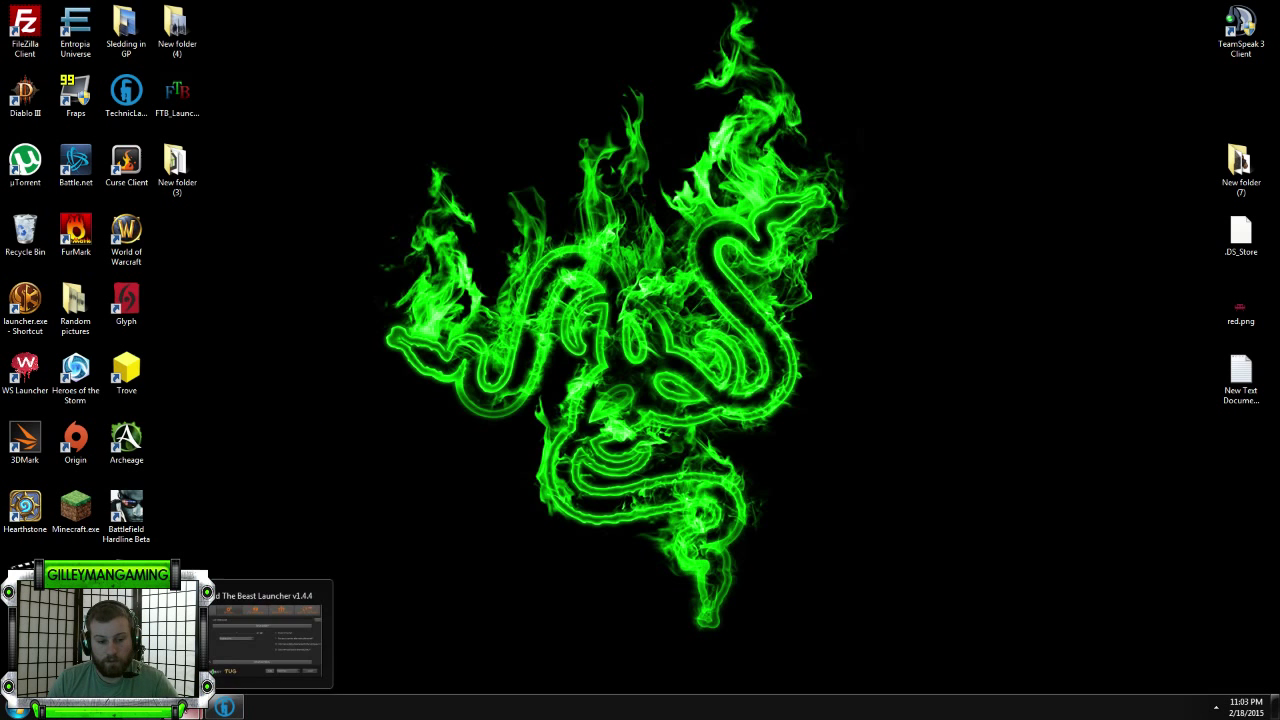
pyautogui.click(257, 649)
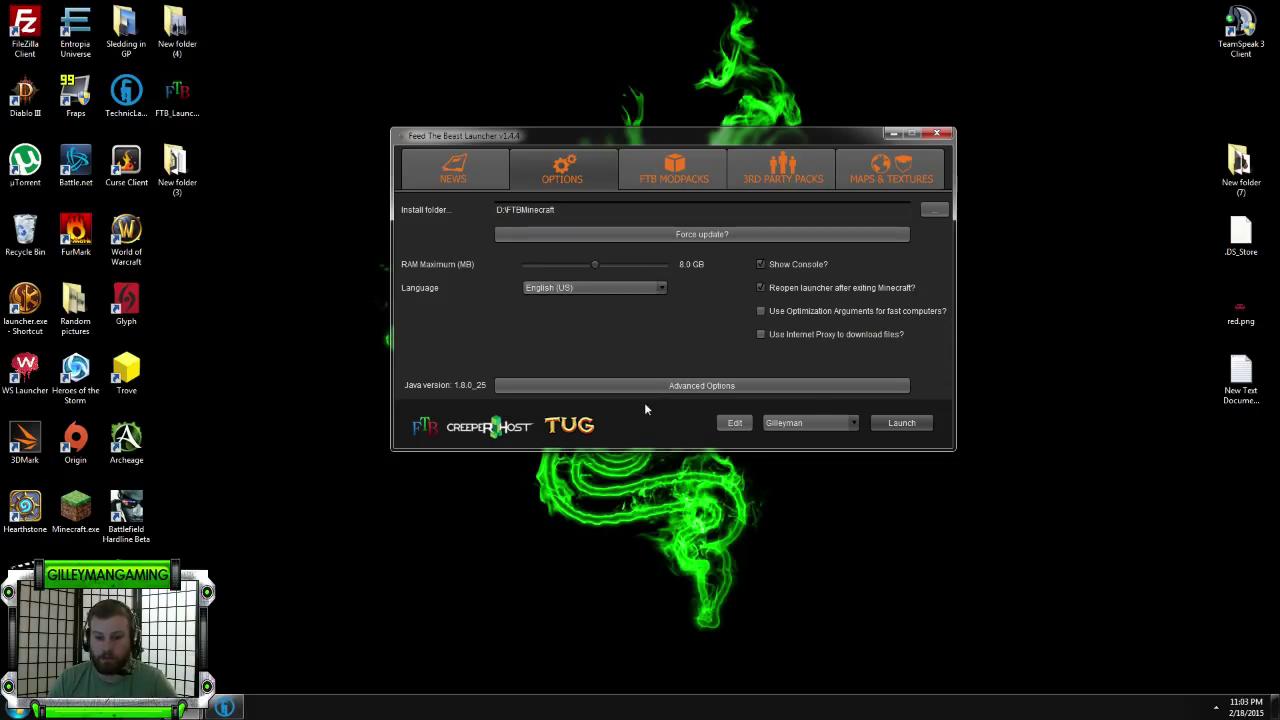
pyautogui.moveTo(789, 137); pyautogui.dragTo(752, 146)
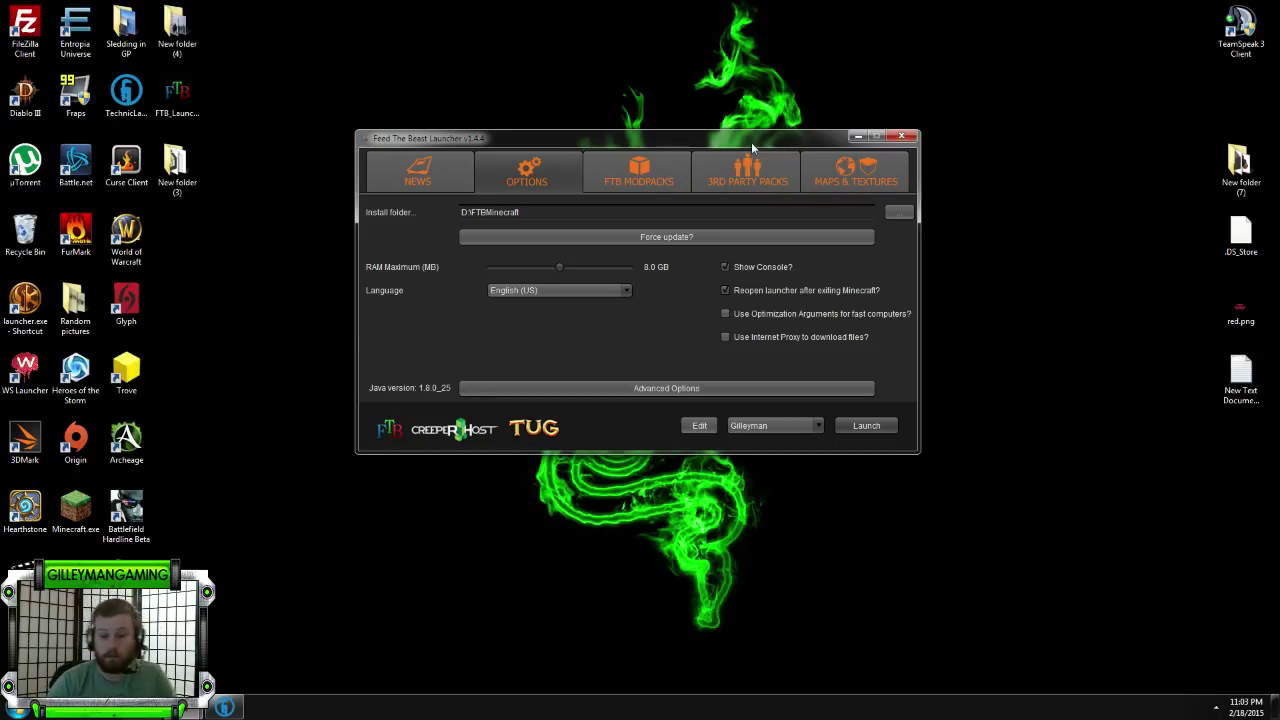
pyautogui.click(858, 137)
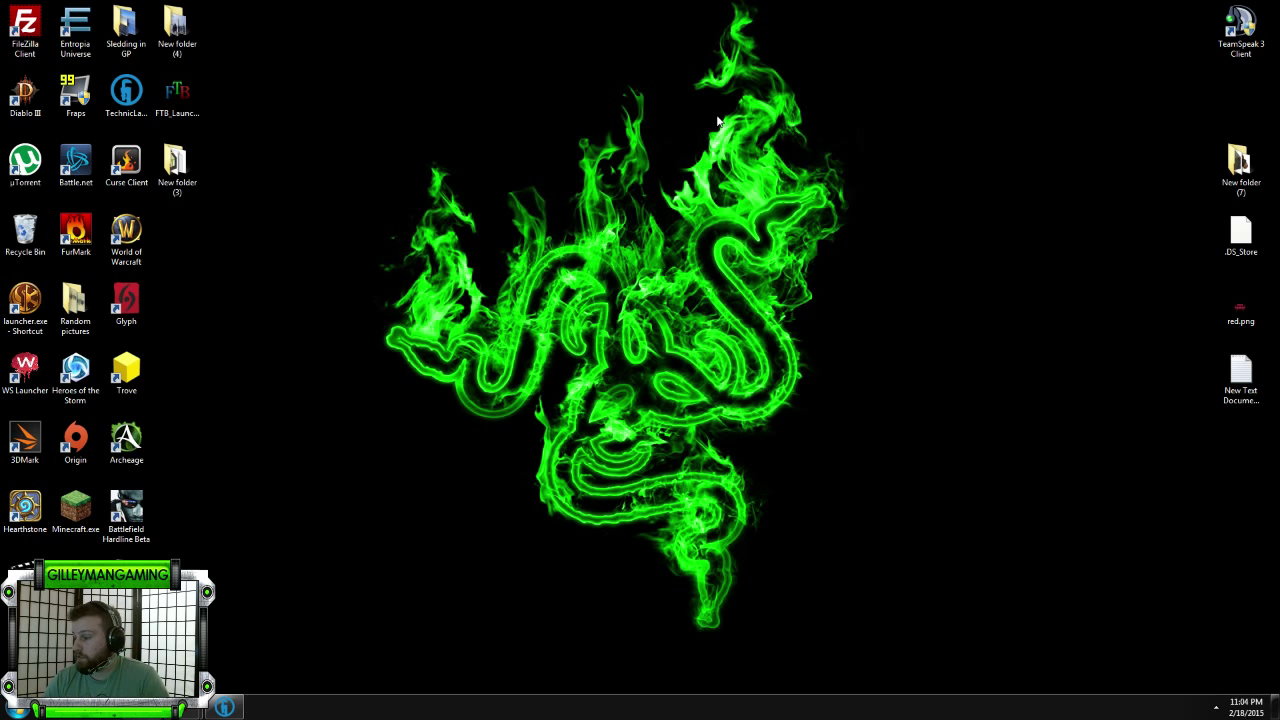
# Switch to the Technic Launcher and start the Yogbox modpack.
pyautogui.click(224, 707)
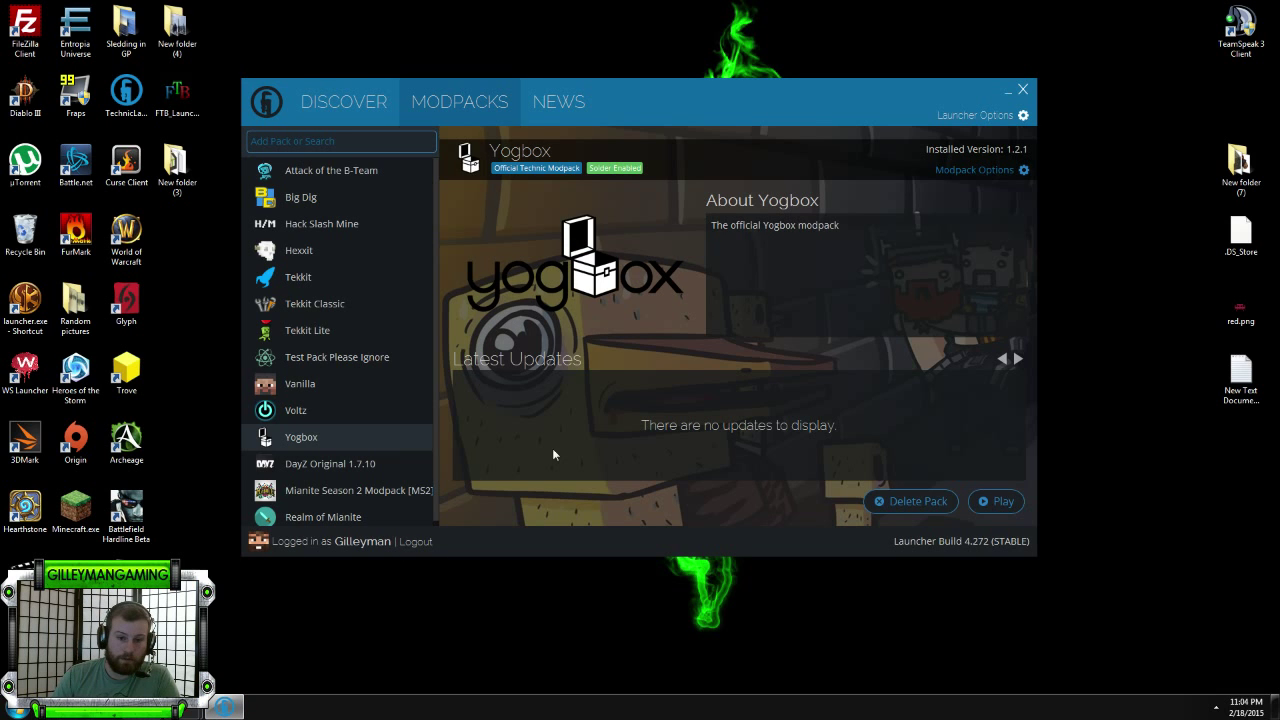
pyautogui.click(995, 501)
pyautogui.click(1008, 90)
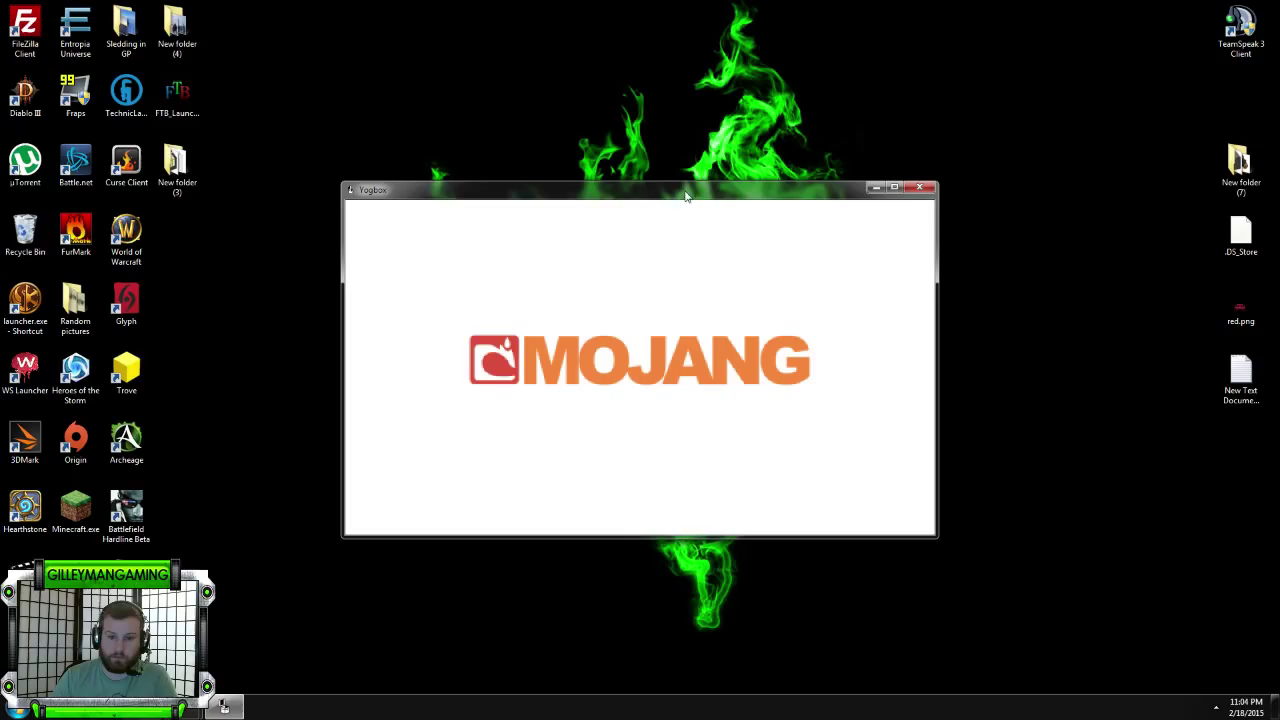
# Open Windows Task Manager and inspect the memory use of the running javaw.exe processes.
pyautogui.rightClick(565, 708)
pyautogui.click(621, 662)
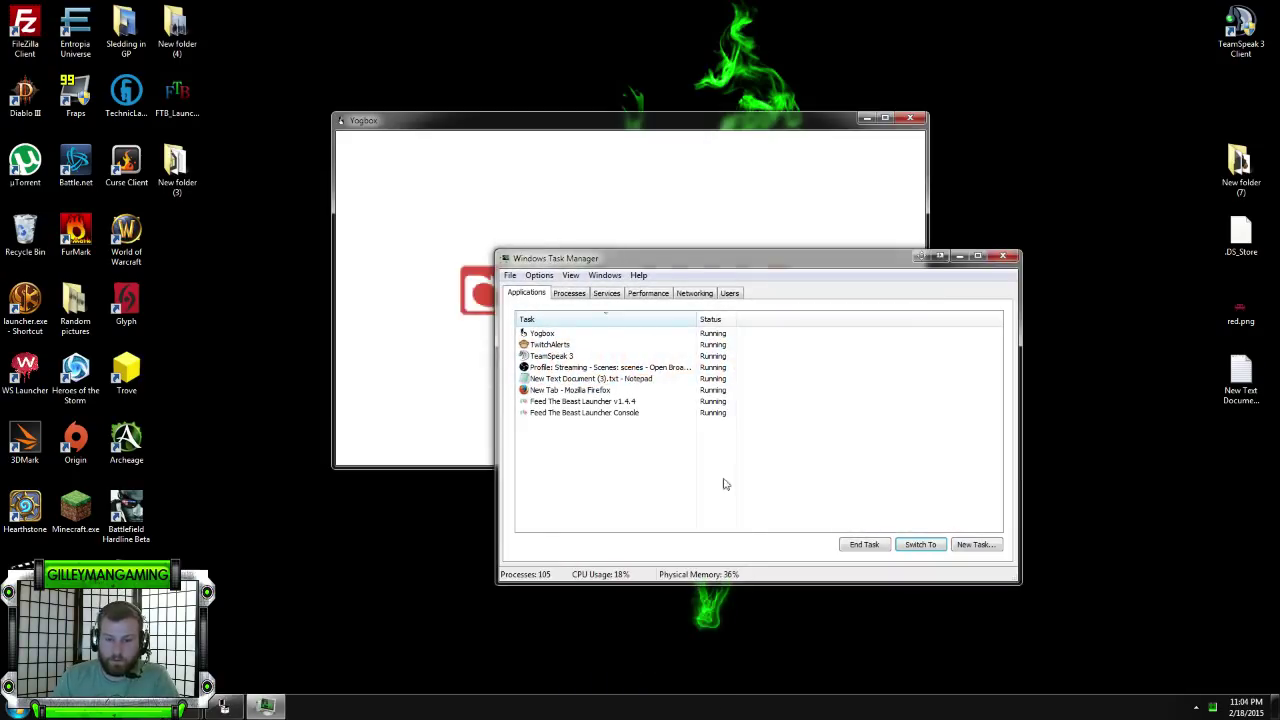
pyautogui.click(569, 292)
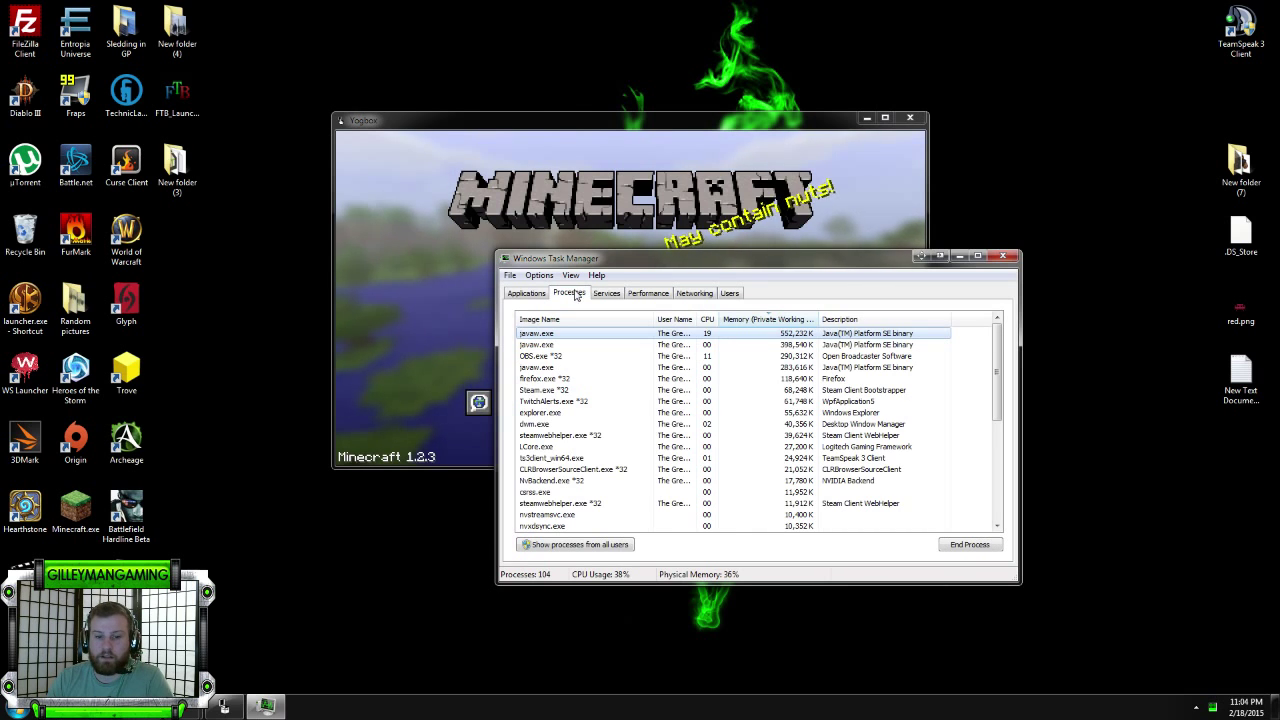
pyautogui.click(556, 367)
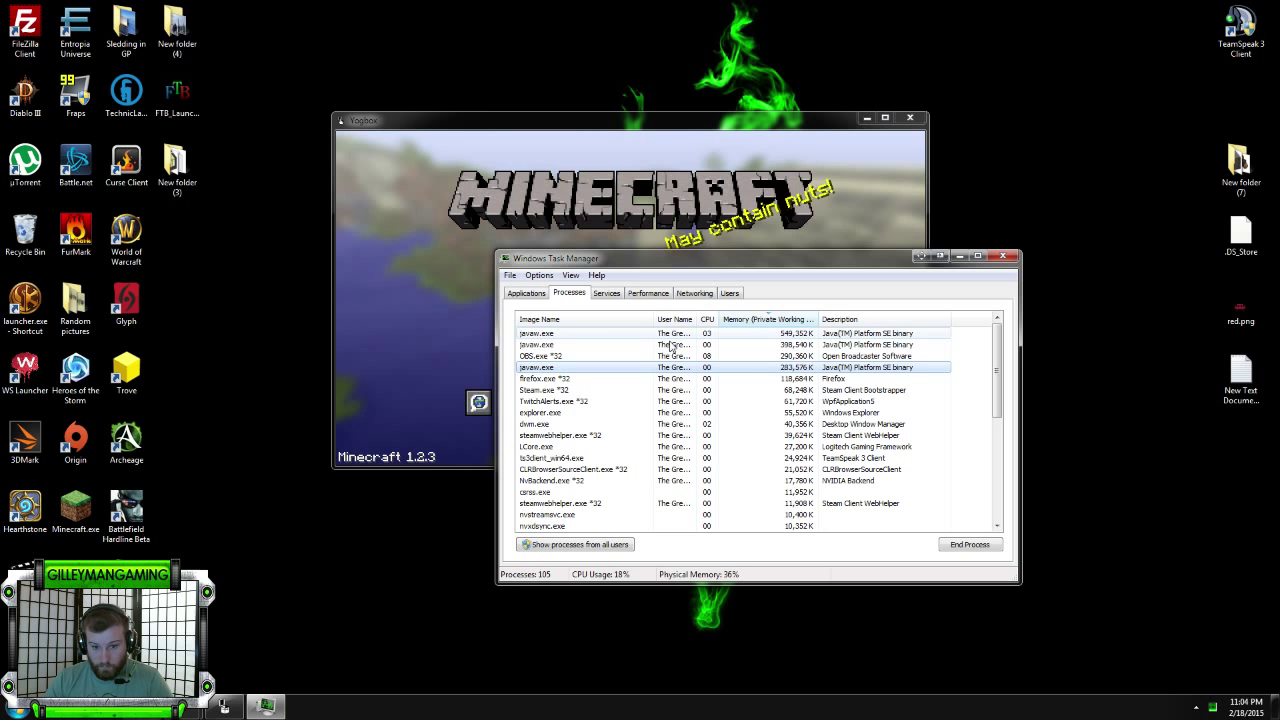
# Open the file location of the javaw.exe process using the most memory and show the javaw.exe file's properties.
pyautogui.rightClick(610, 334)
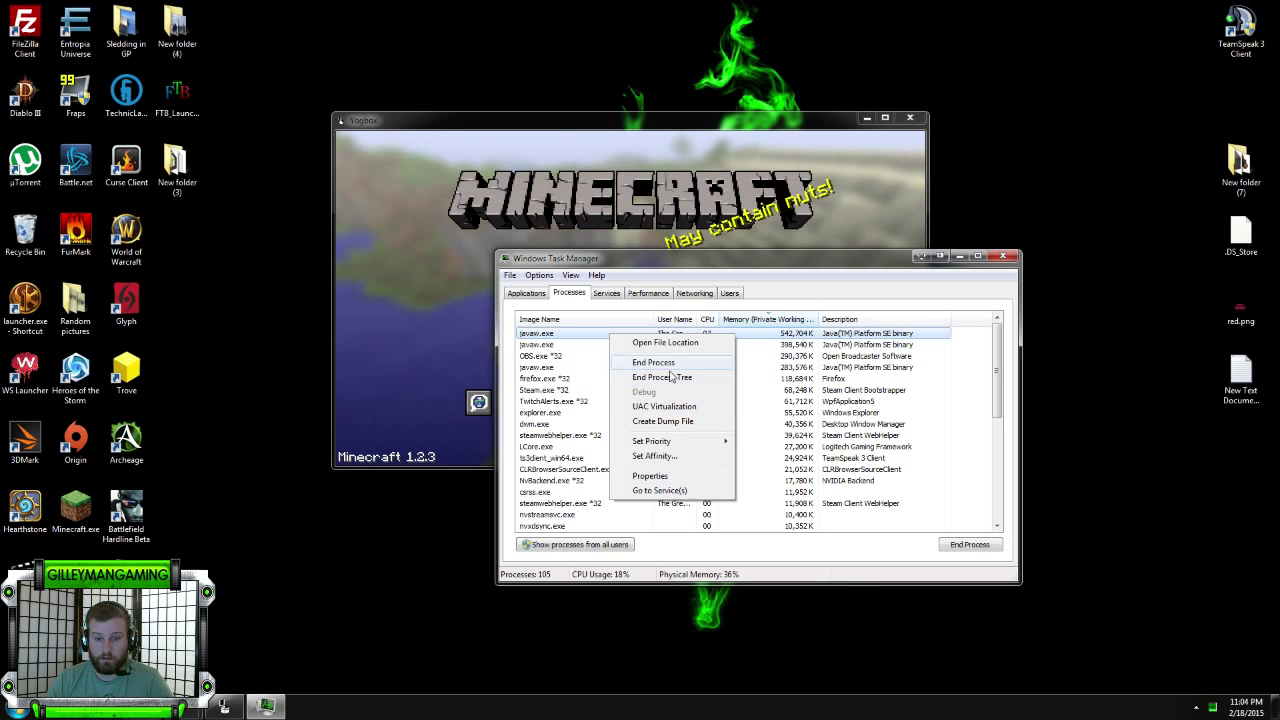
pyautogui.click(665, 342)
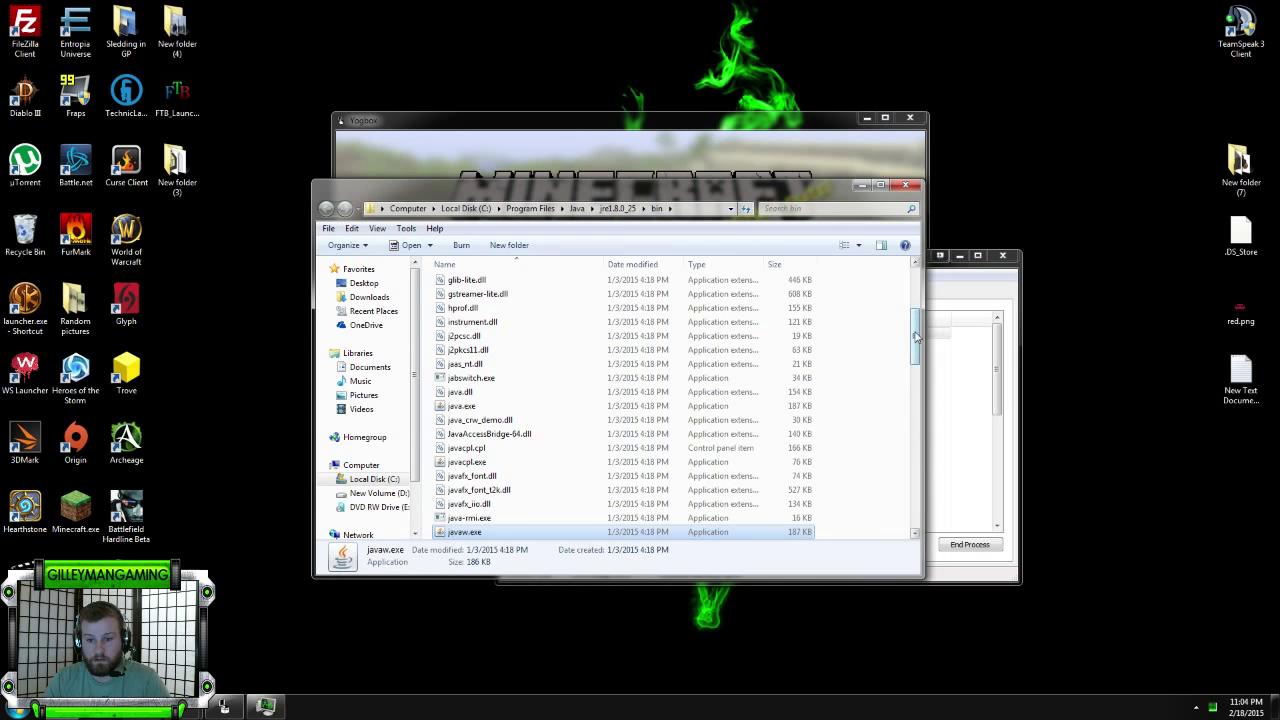
pyautogui.scroll(-3, 916, 337)
pyautogui.rightClick(500, 405)
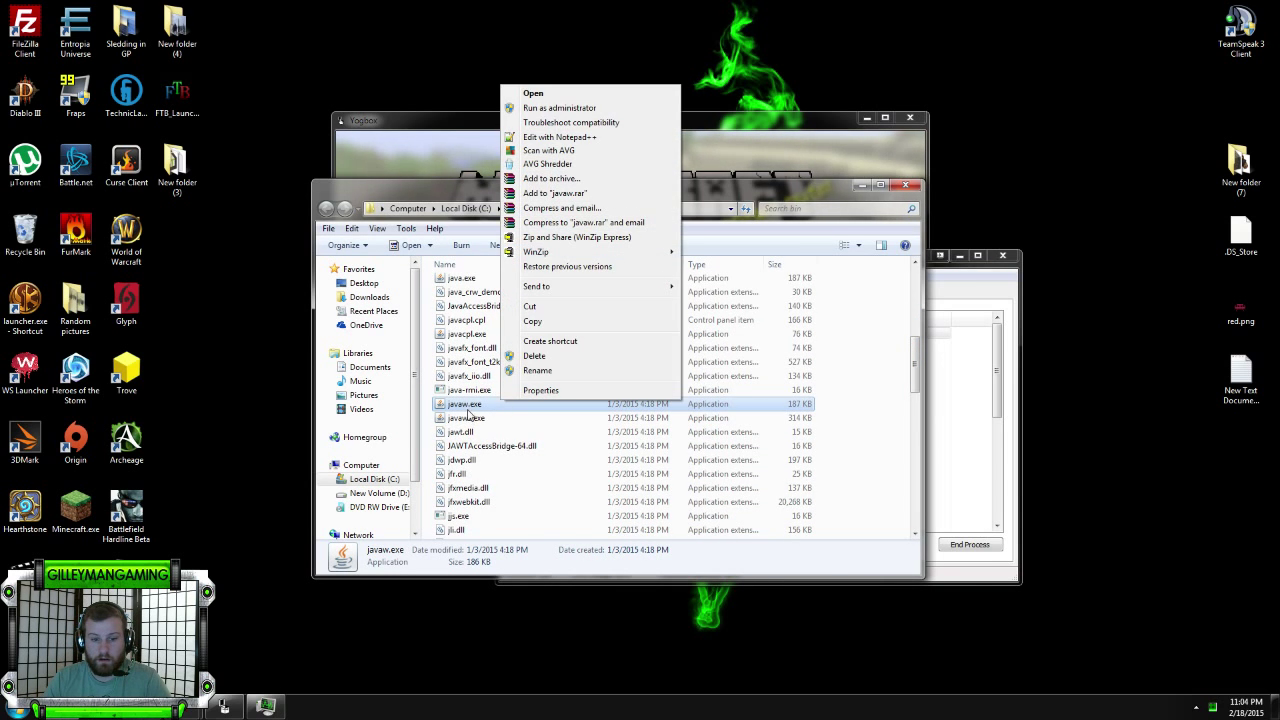
pyautogui.click(553, 391)
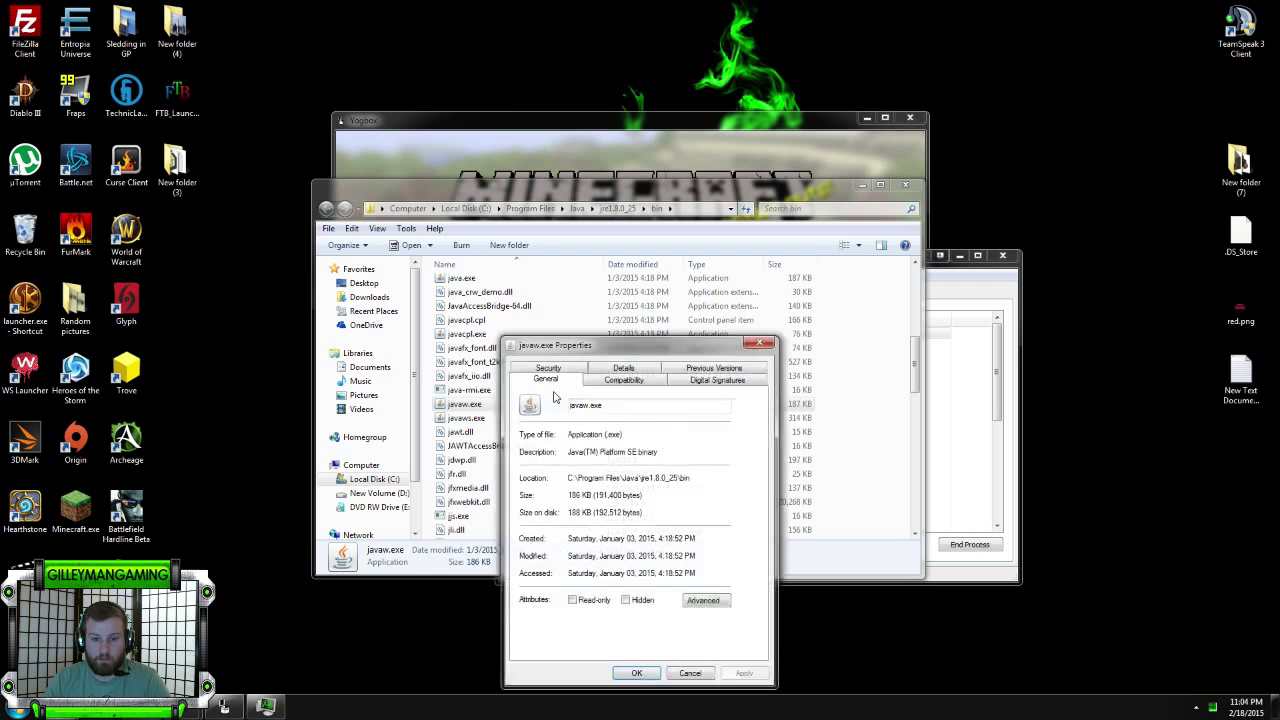
# Set javaw.exe to run in compatibility mode for Windows 7, confirm the properties, and close the folder window.
pyautogui.click(623, 380)
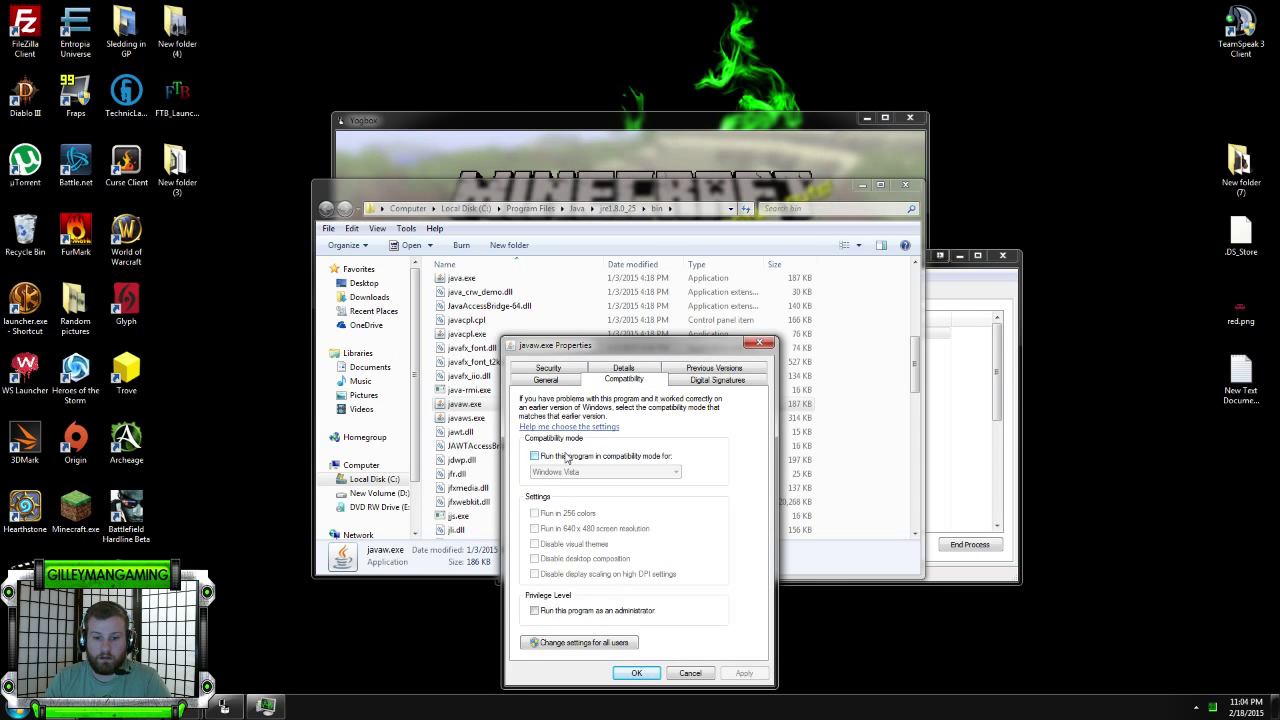
pyautogui.click(566, 457)
pyautogui.click(620, 472)
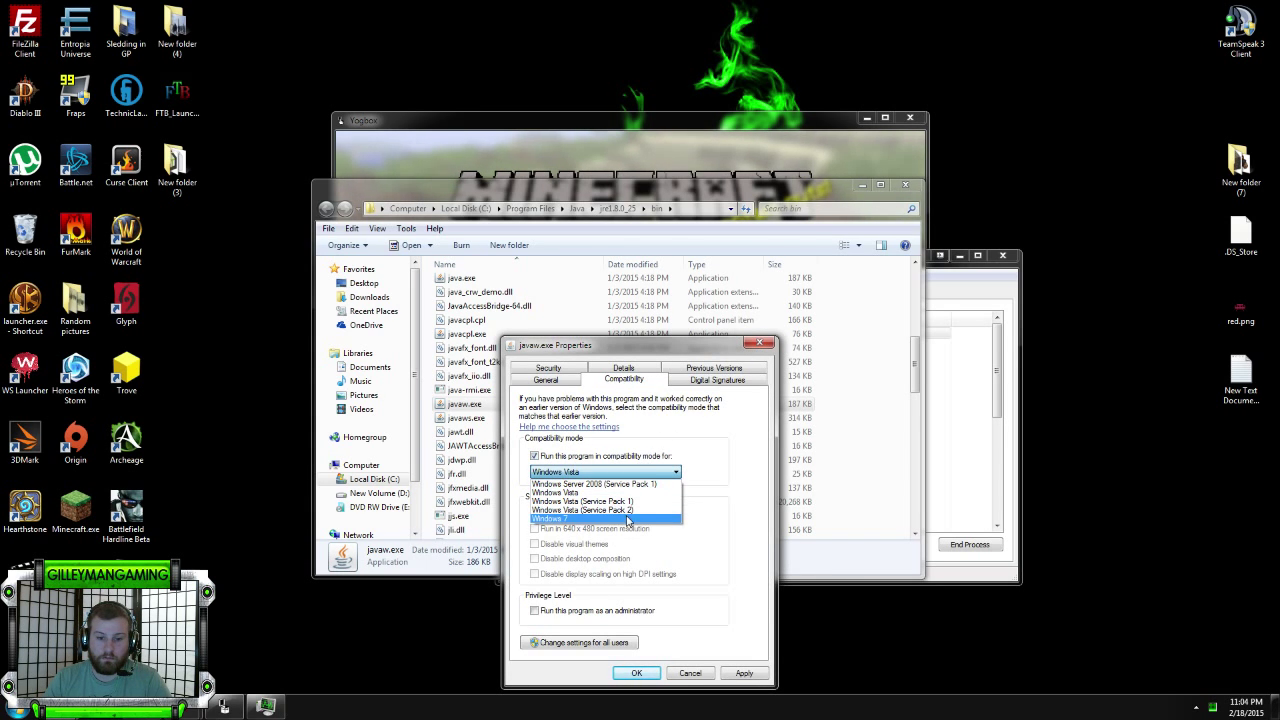
pyautogui.click(628, 519)
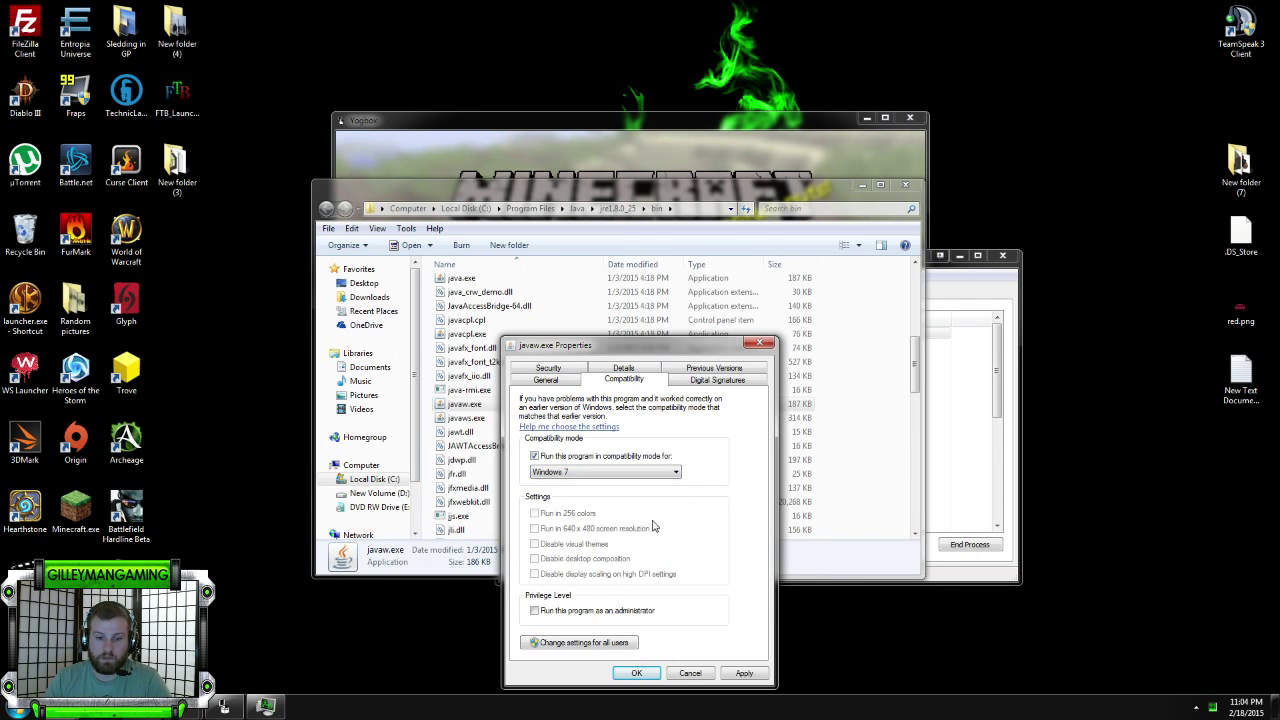
pyautogui.click(634, 675)
pyautogui.click(906, 185)
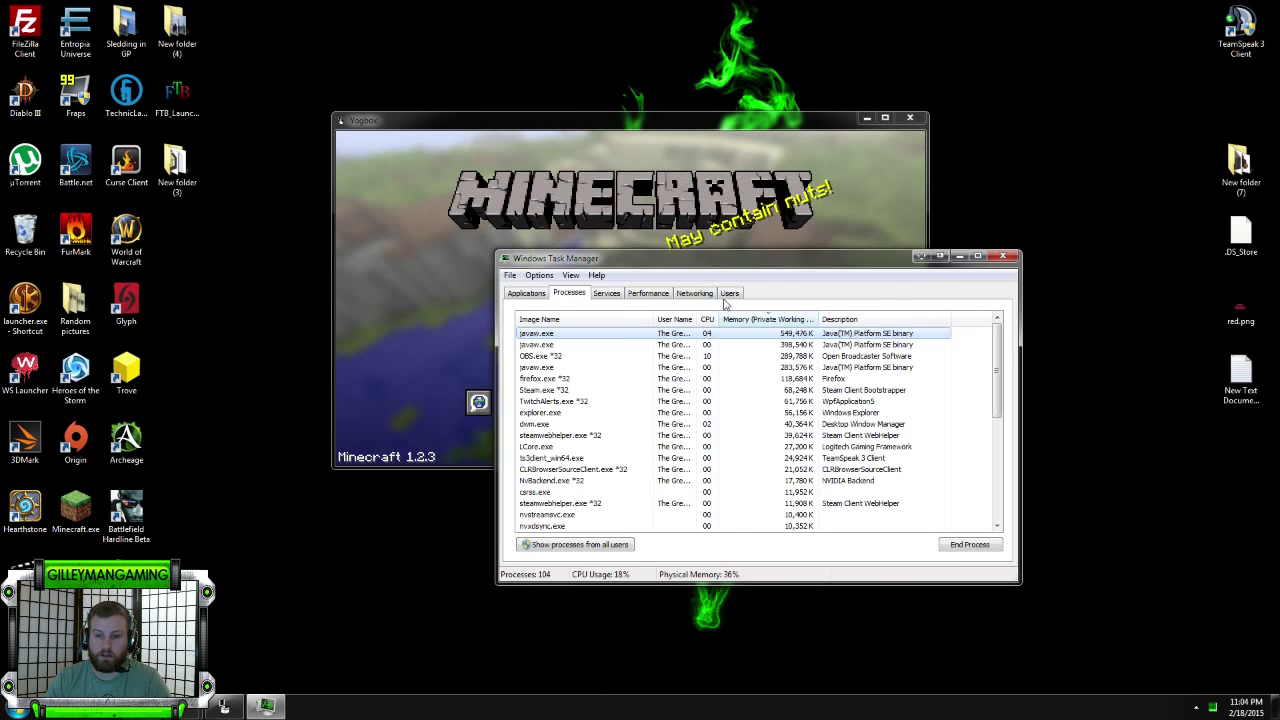
# Close Windows Task Manager and quit the running Yogbox Minecraft game.
pyautogui.click(634, 367)
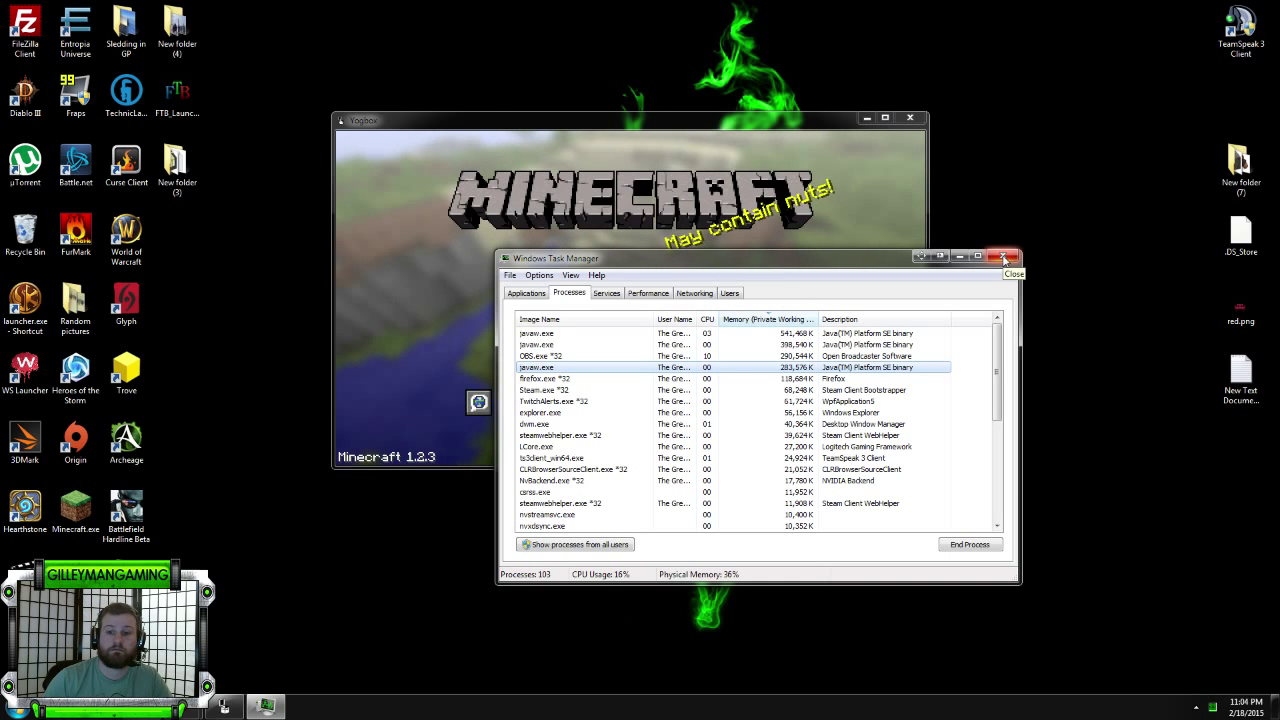
pyautogui.click(1004, 258)
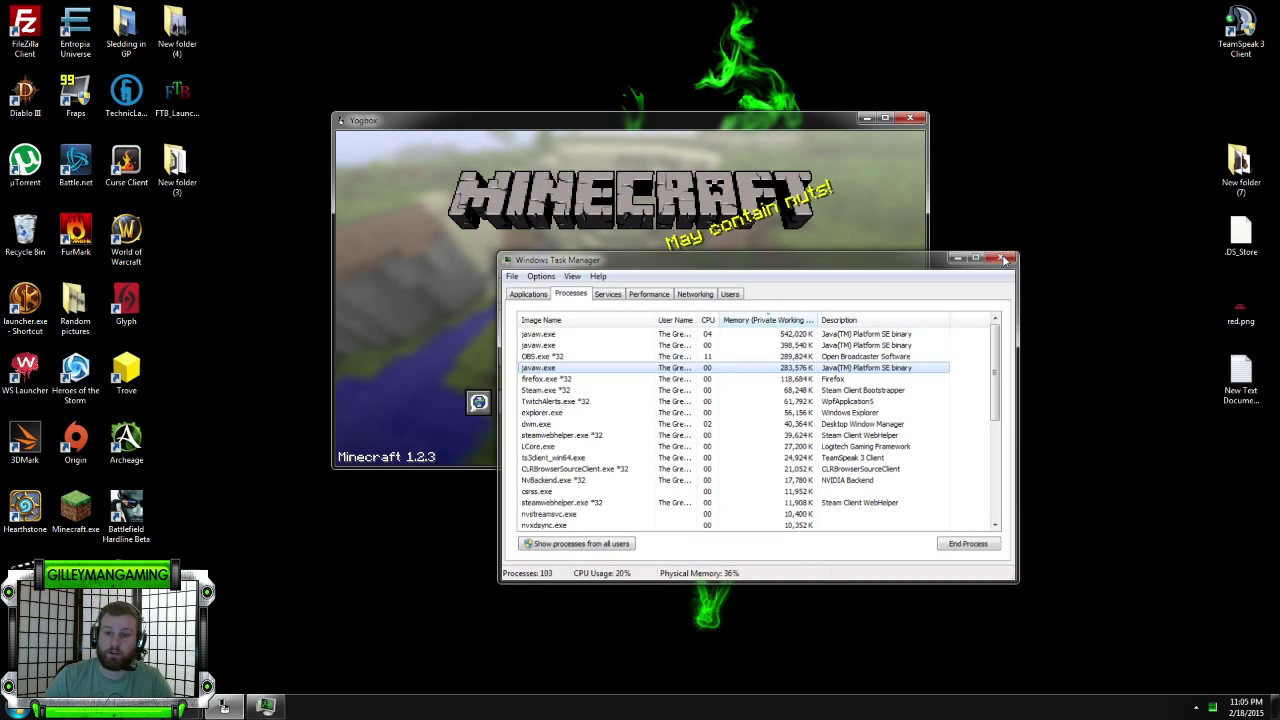
pyautogui.moveTo(765, 119)
pyautogui.mouseDown()
pyautogui.moveTo(799, 138)
pyautogui.moveTo(774, 141)
pyautogui.mouseUp()
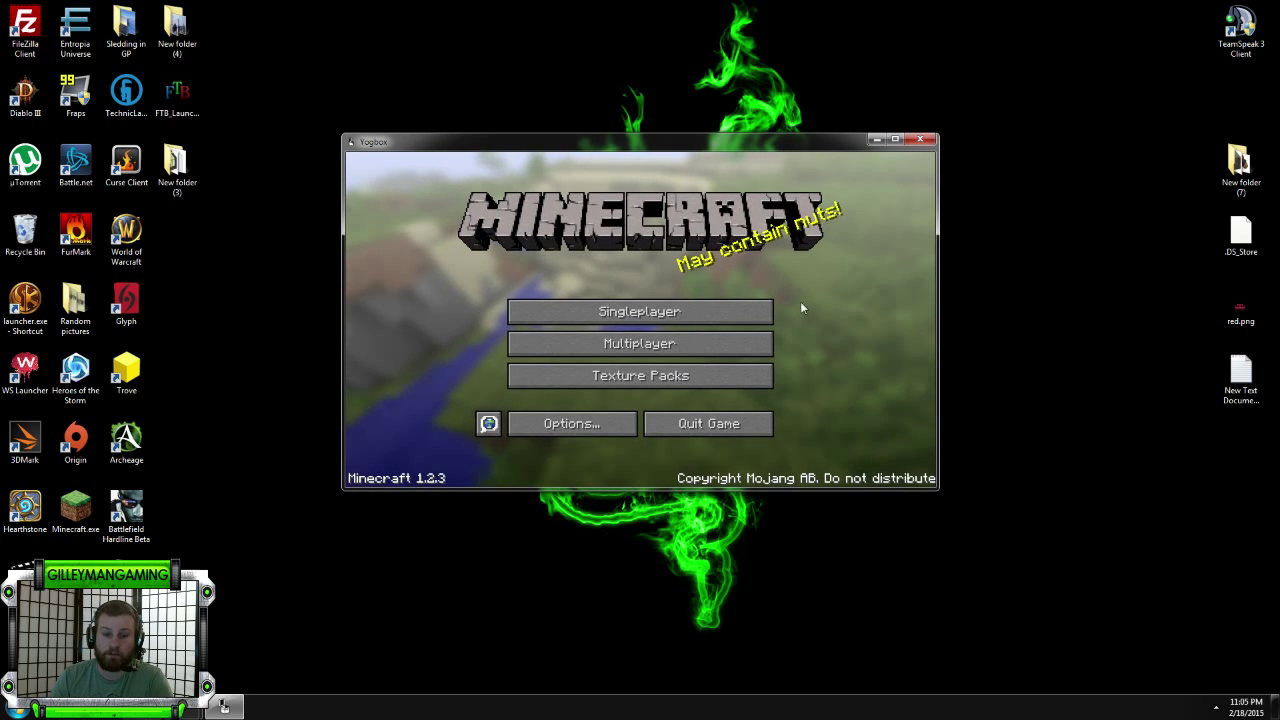
pyautogui.click(708, 424)
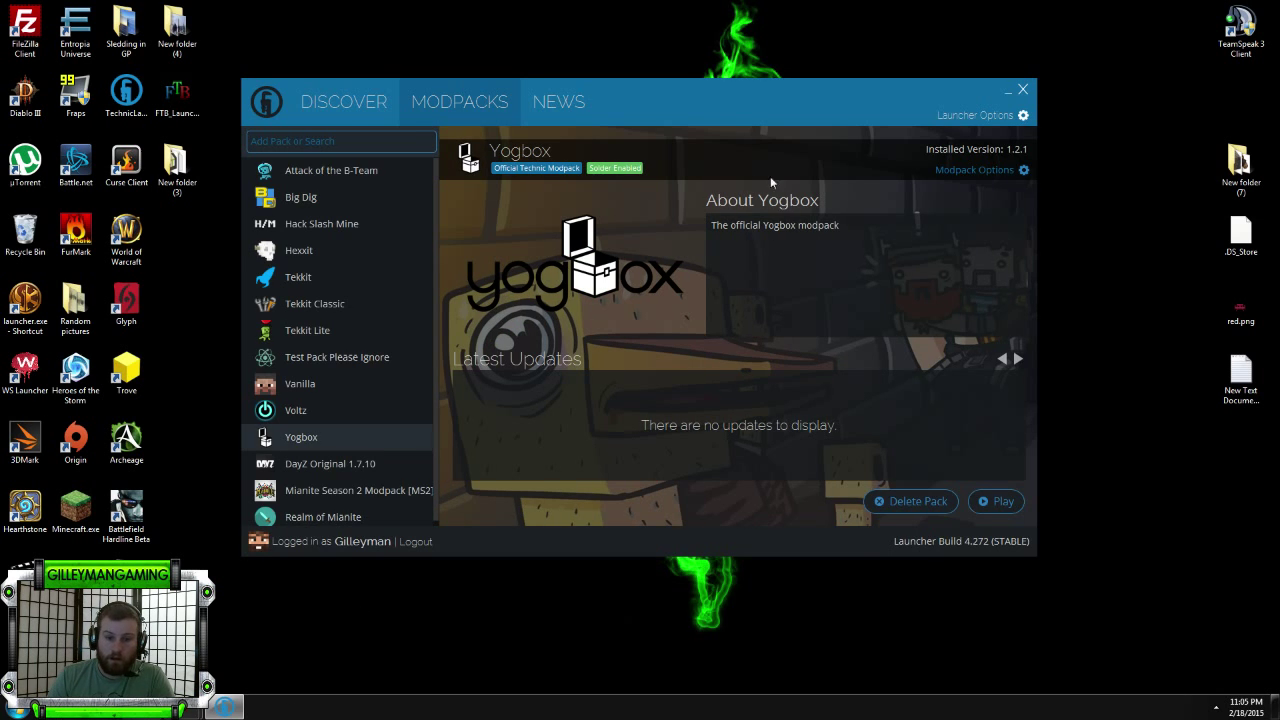
# Show the Technic Launcher's Discover page and minimize the launcher.
pyautogui.moveTo(703, 108); pyautogui.dragTo(722, 105)
pyautogui.click(372, 100)
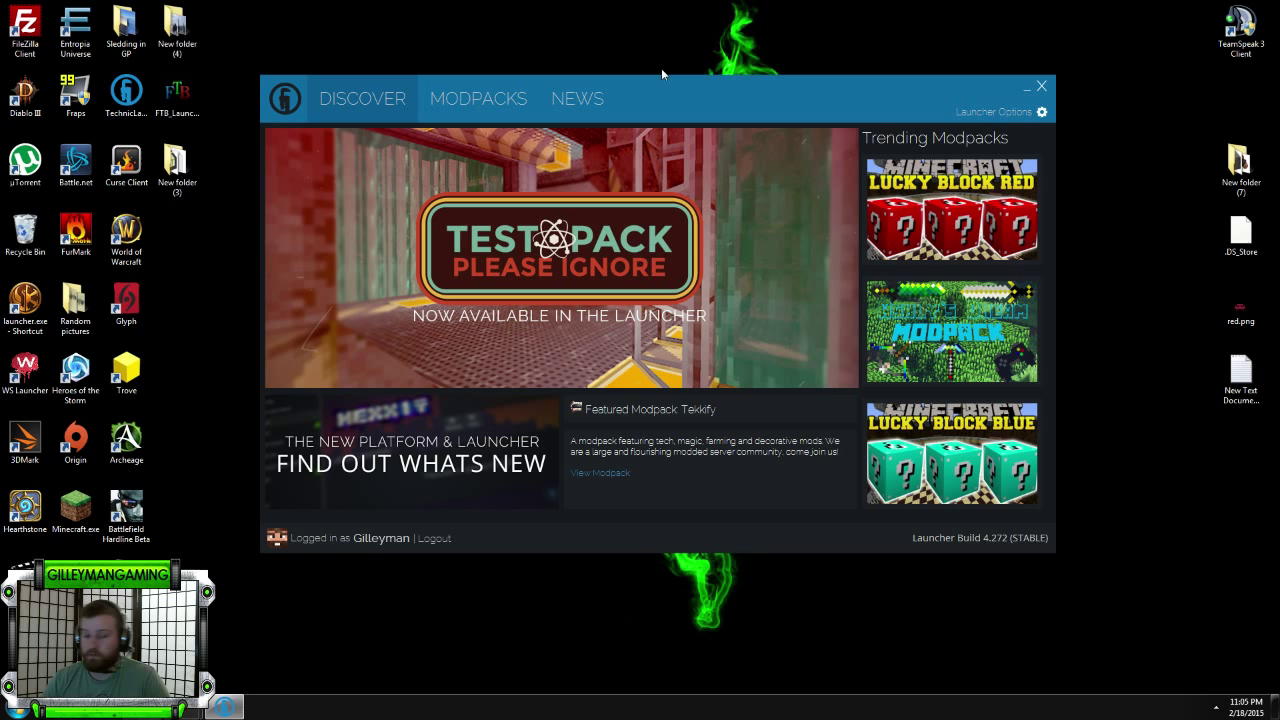
pyautogui.click(1026, 88)
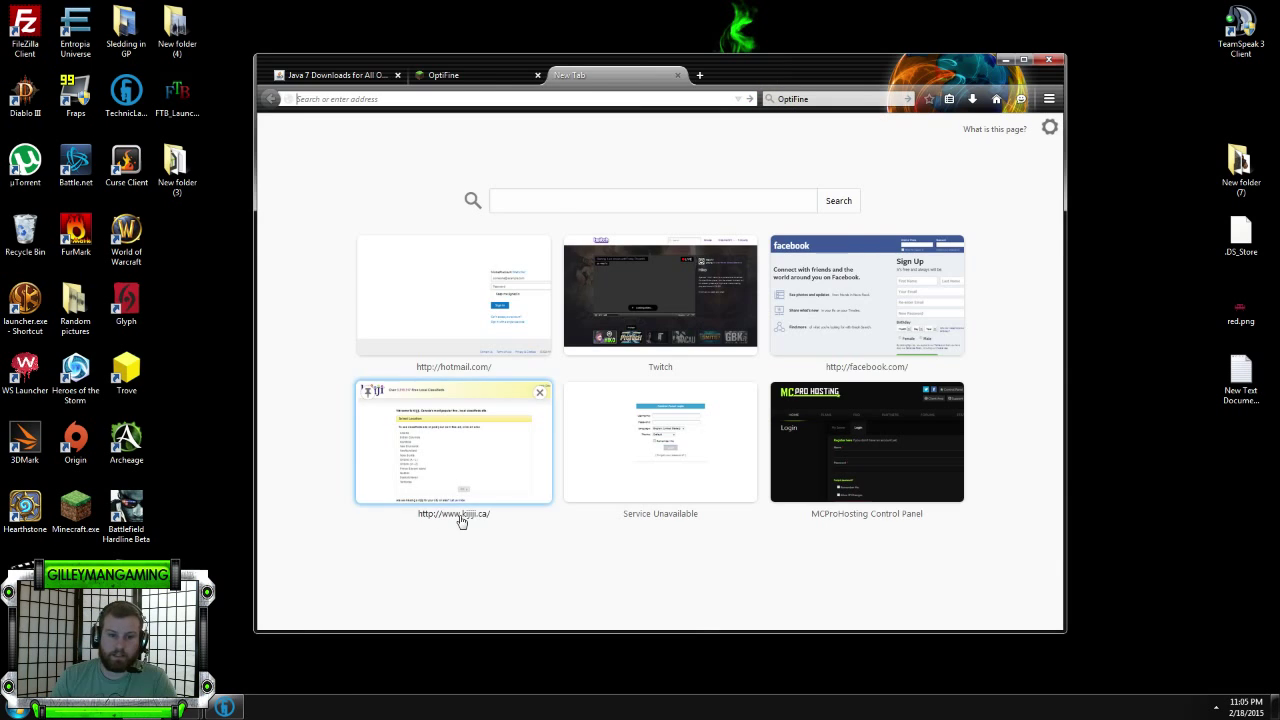
# Switch to the OptiFine page in Firefox, examine its list of downloads by Minecraft version, and minimize the browser.
pyautogui.click(460, 517)
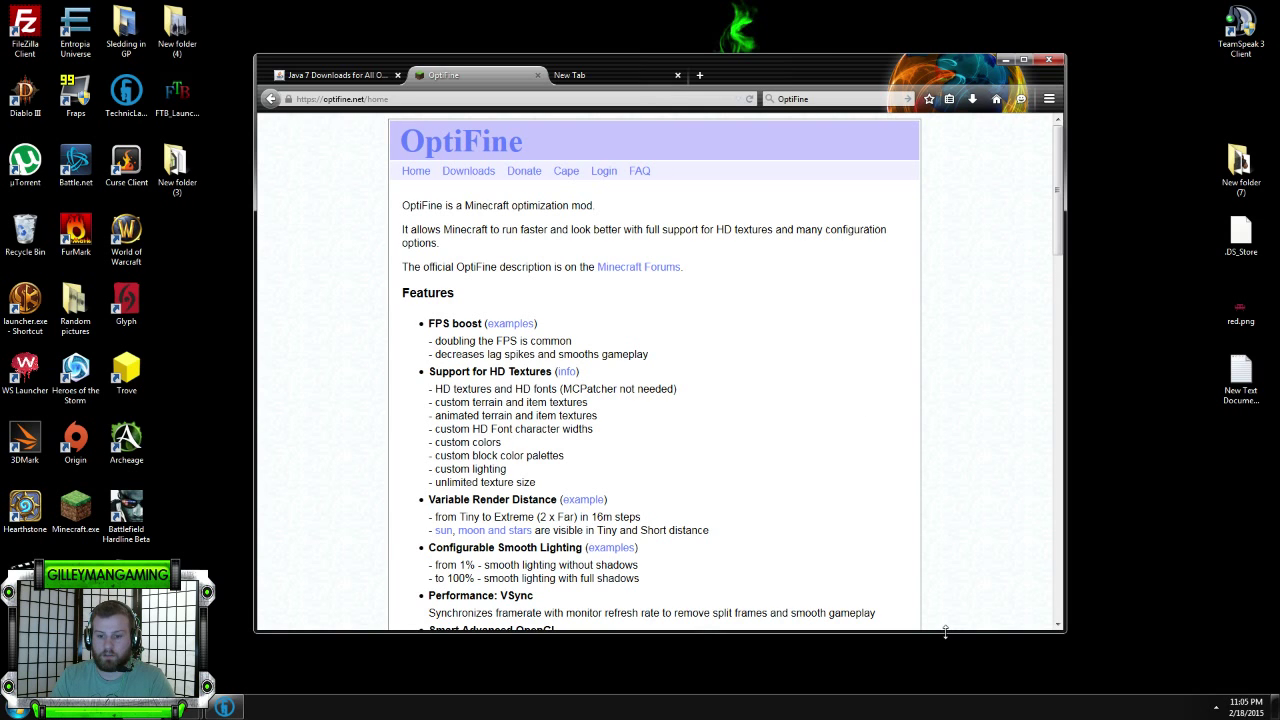
pyautogui.moveTo(944, 631); pyautogui.dragTo(950, 689)
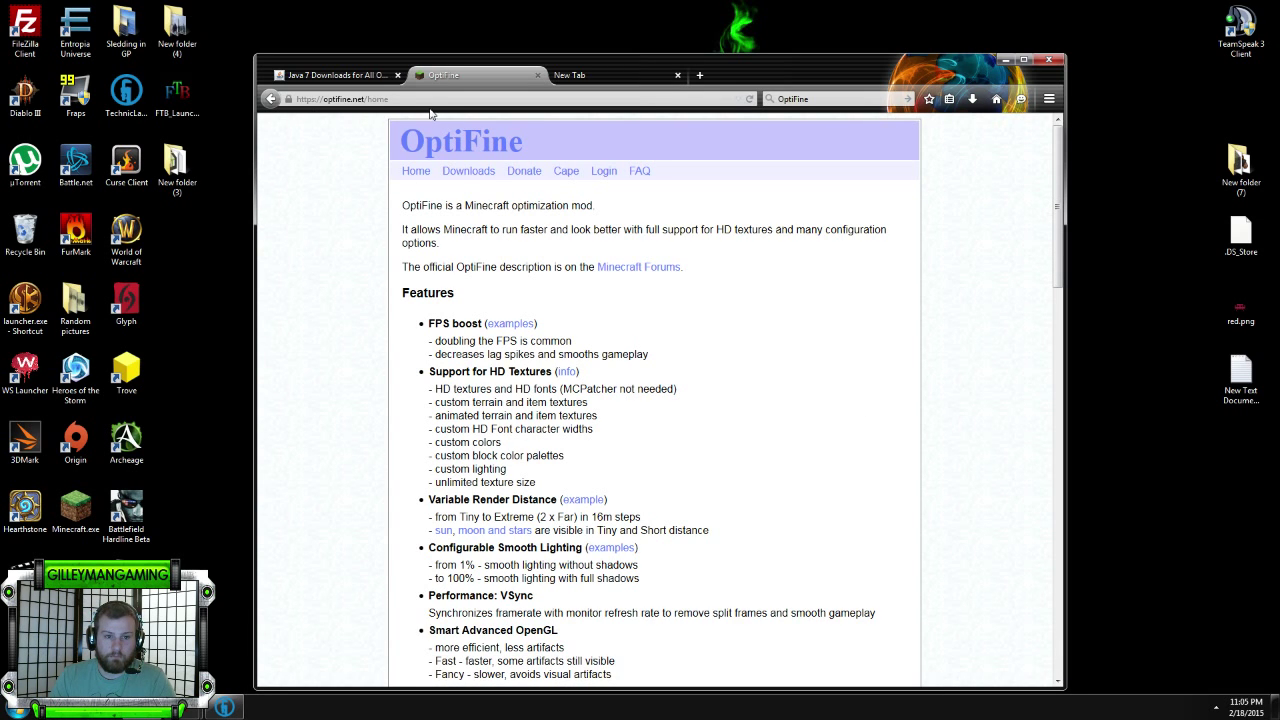
pyautogui.click(470, 172)
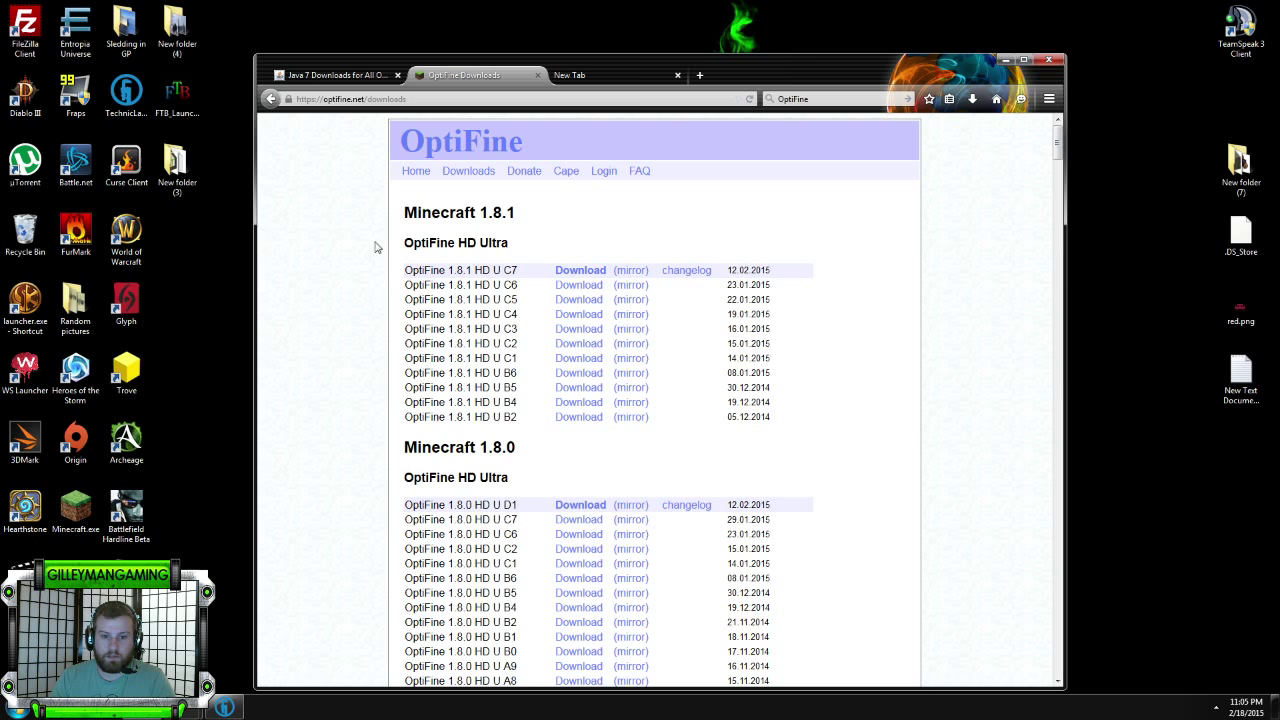
pyautogui.scroll(-3, 586, 305)
pyautogui.scroll(3, 820, 589)
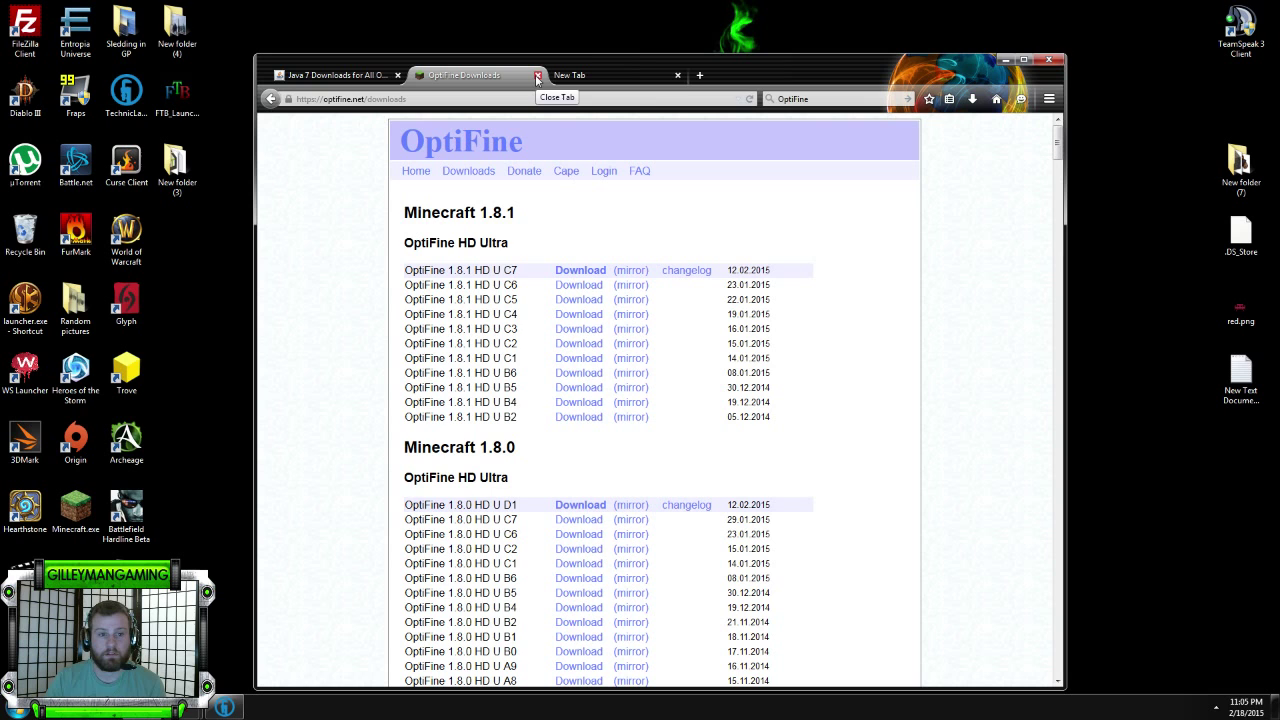
pyautogui.click(1004, 59)
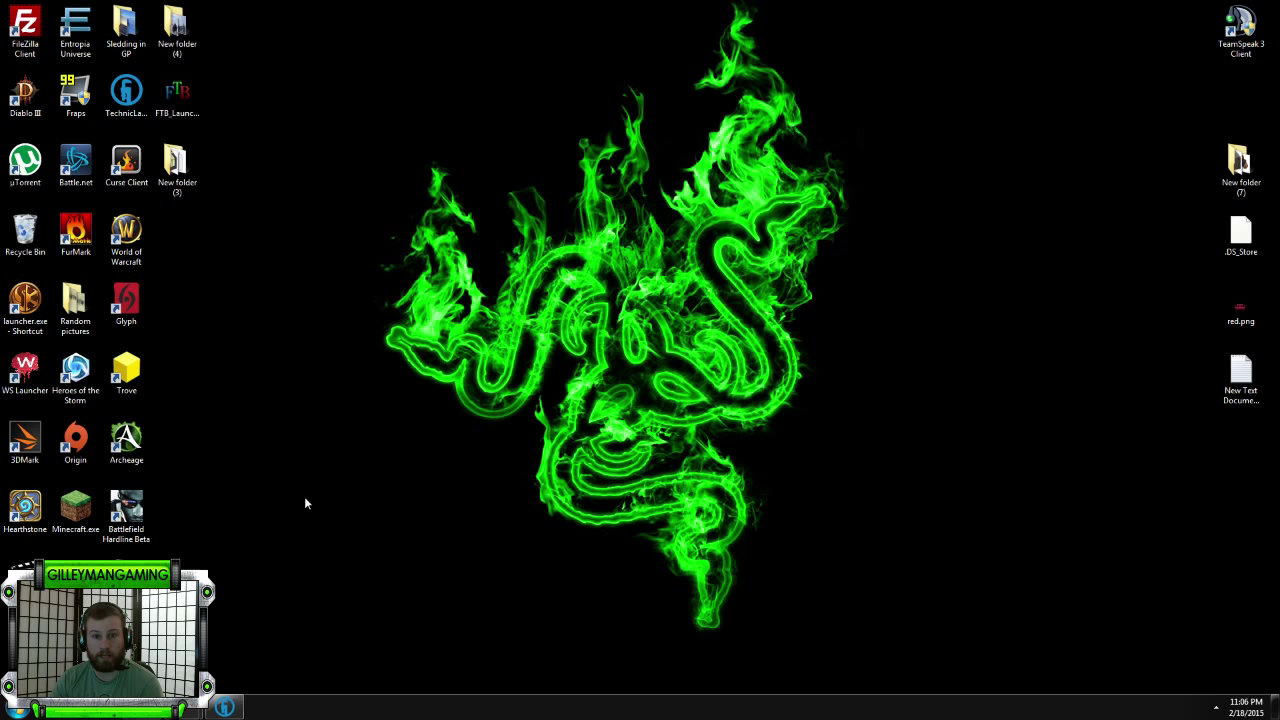
pyautogui.moveTo(372, 5); pyautogui.dragTo(868, 640)
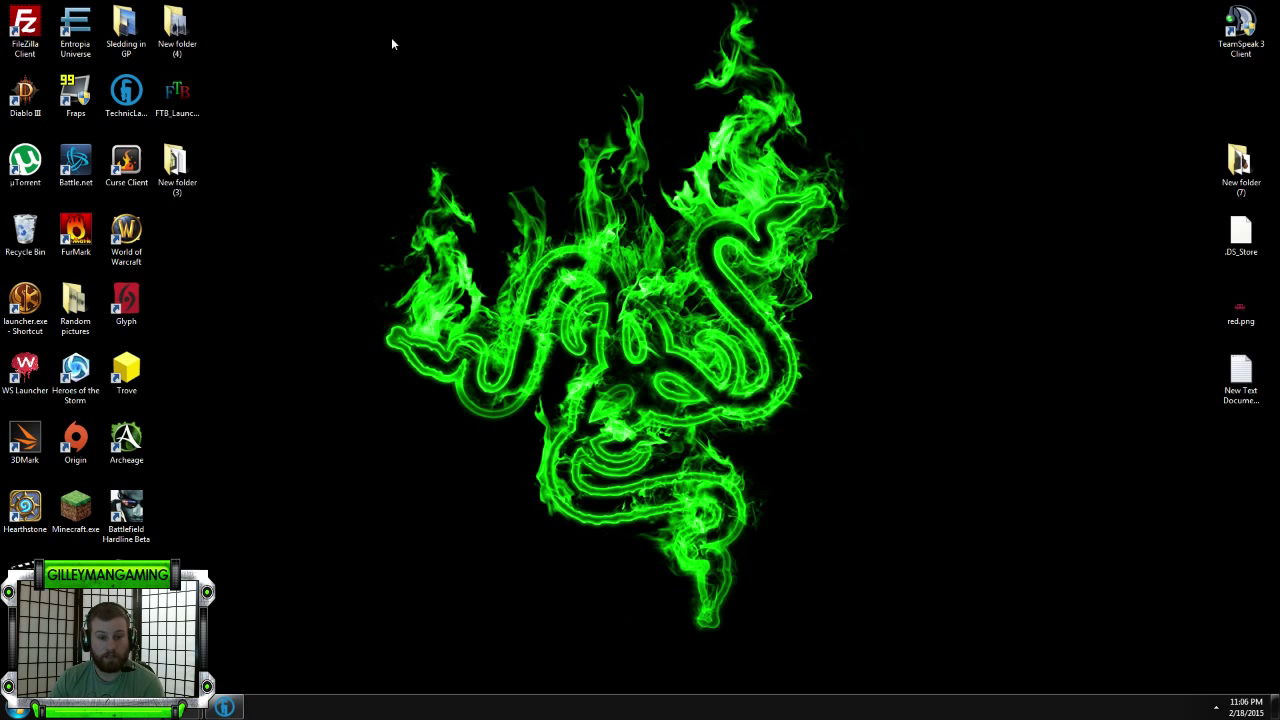
pyautogui.moveTo(381, 6); pyautogui.dragTo(856, 648)
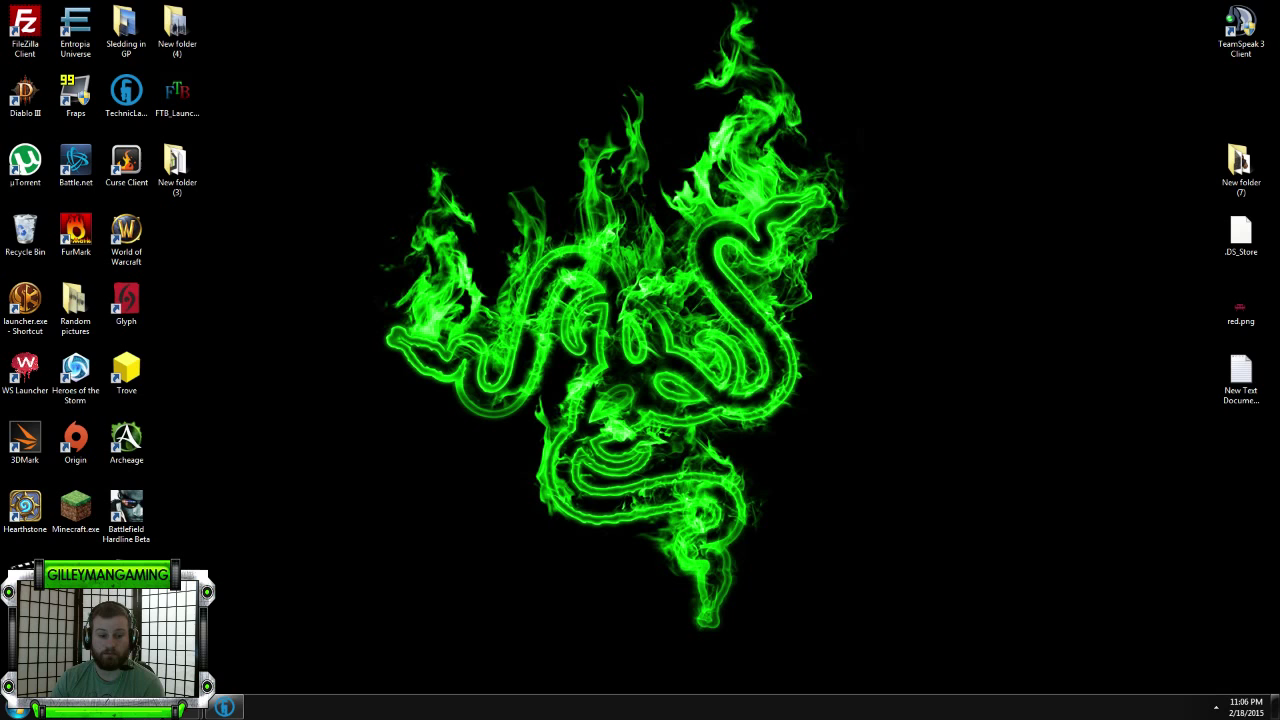
# Open the Programs and Features list in the Control Panel.
pyautogui.moveTo(230, 713)
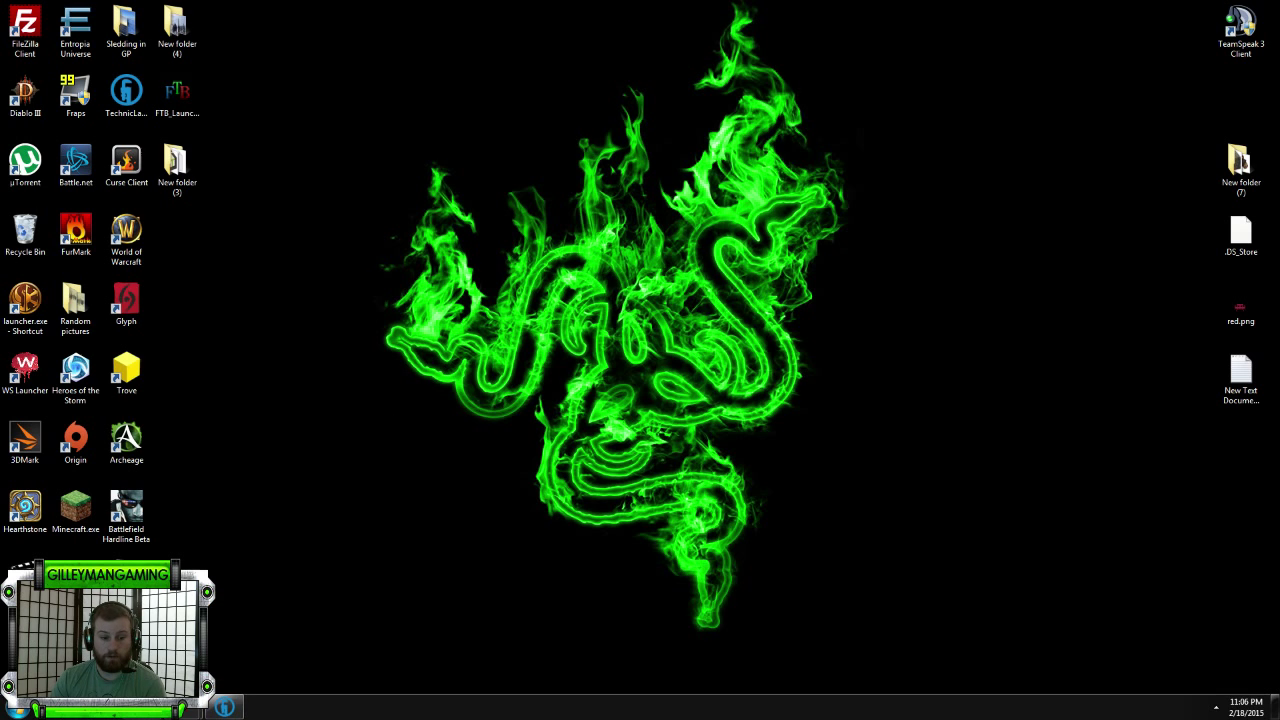
pyautogui.press('super')
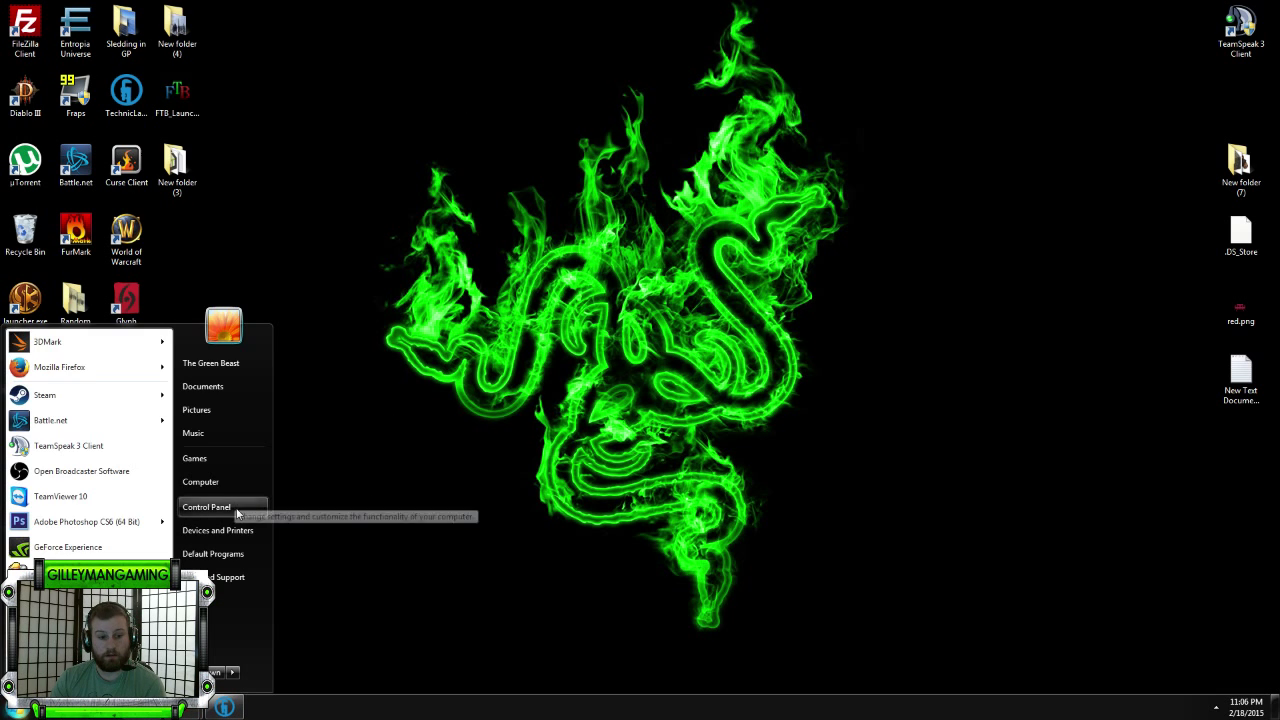
pyautogui.click(240, 503)
pyautogui.click(453, 344)
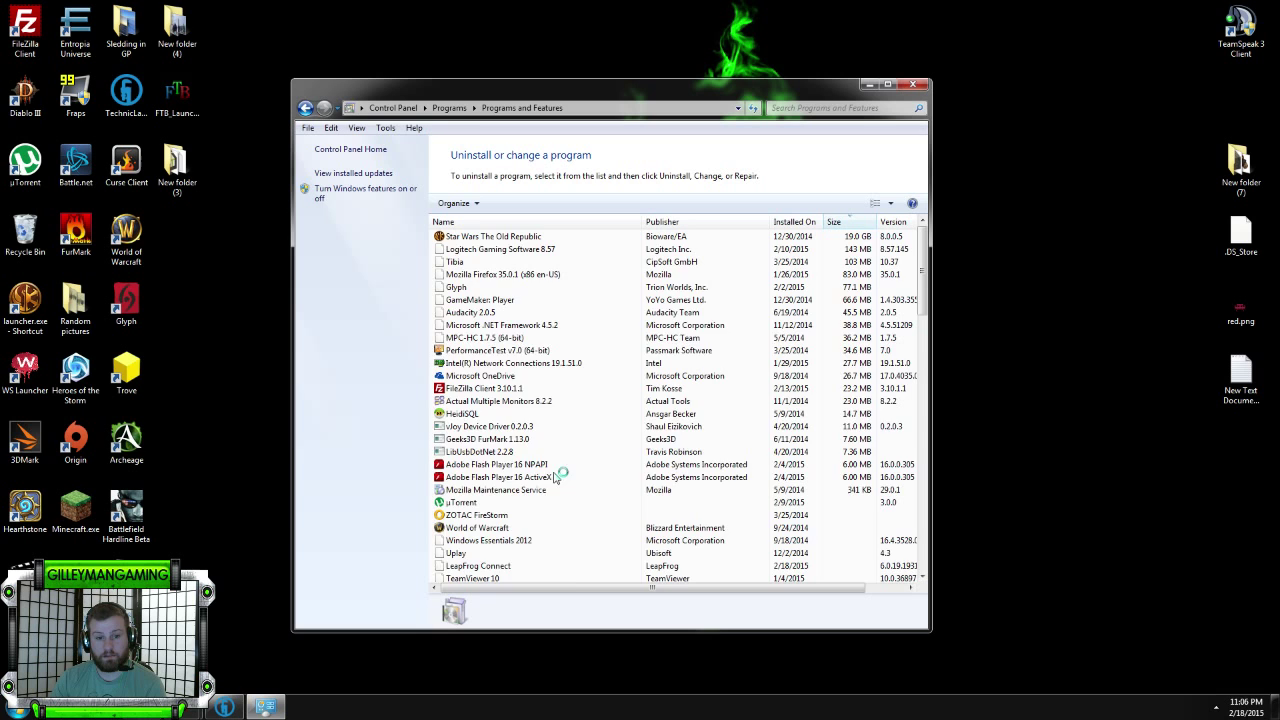
# Sort the installed programs by name and locate the Java entry.
pyautogui.click(559, 378)
pyautogui.scroll(-6, 559, 395)
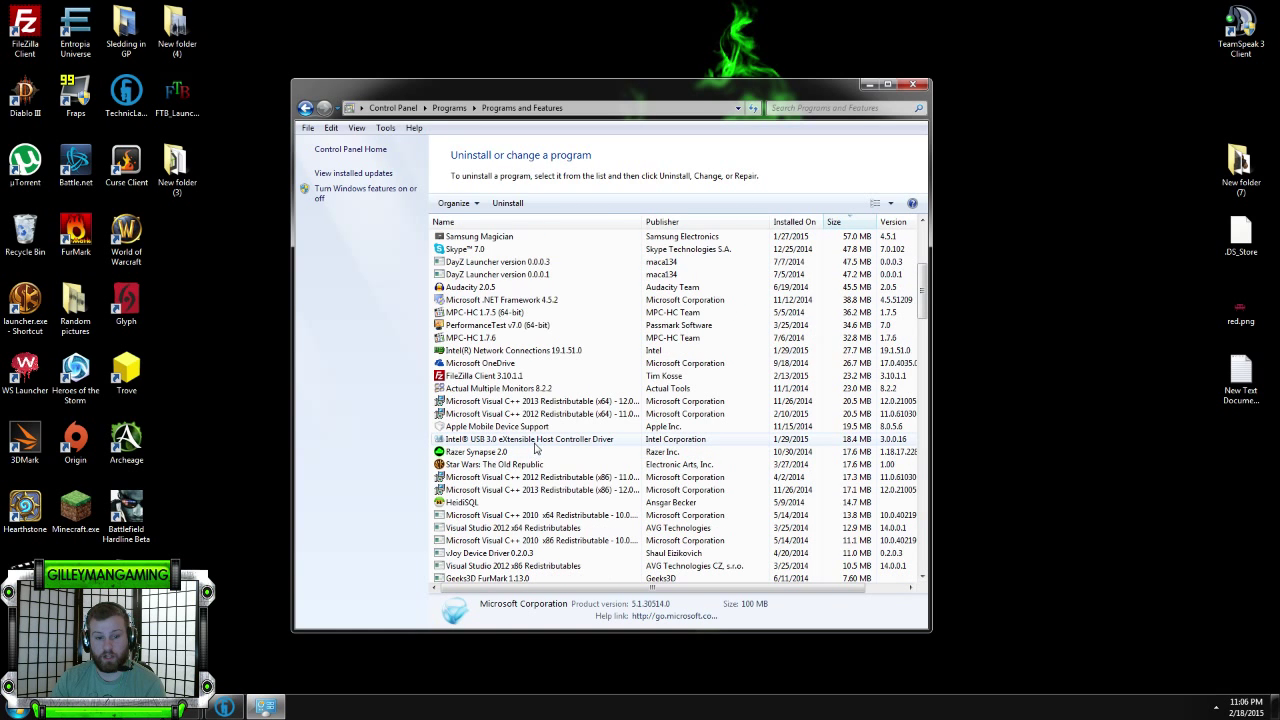
pyautogui.click(507, 222)
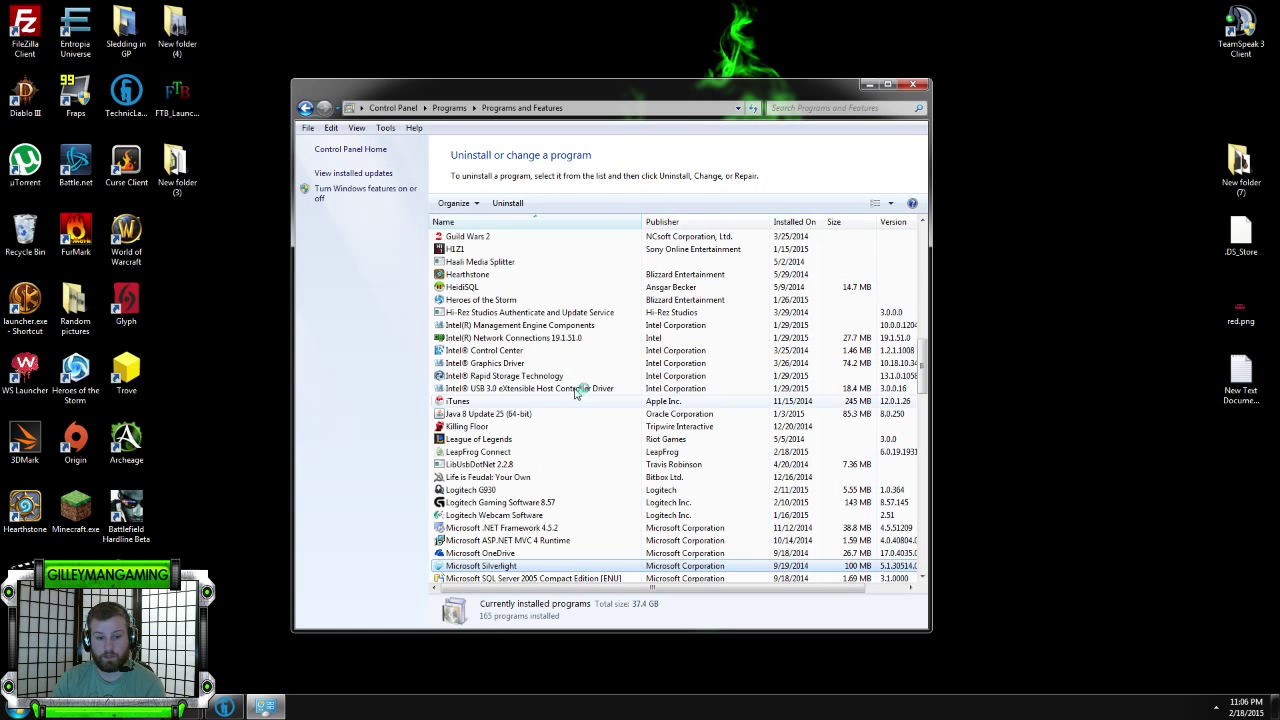
pyautogui.scroll(-4, 533, 470)
pyautogui.scroll(2, 478, 332)
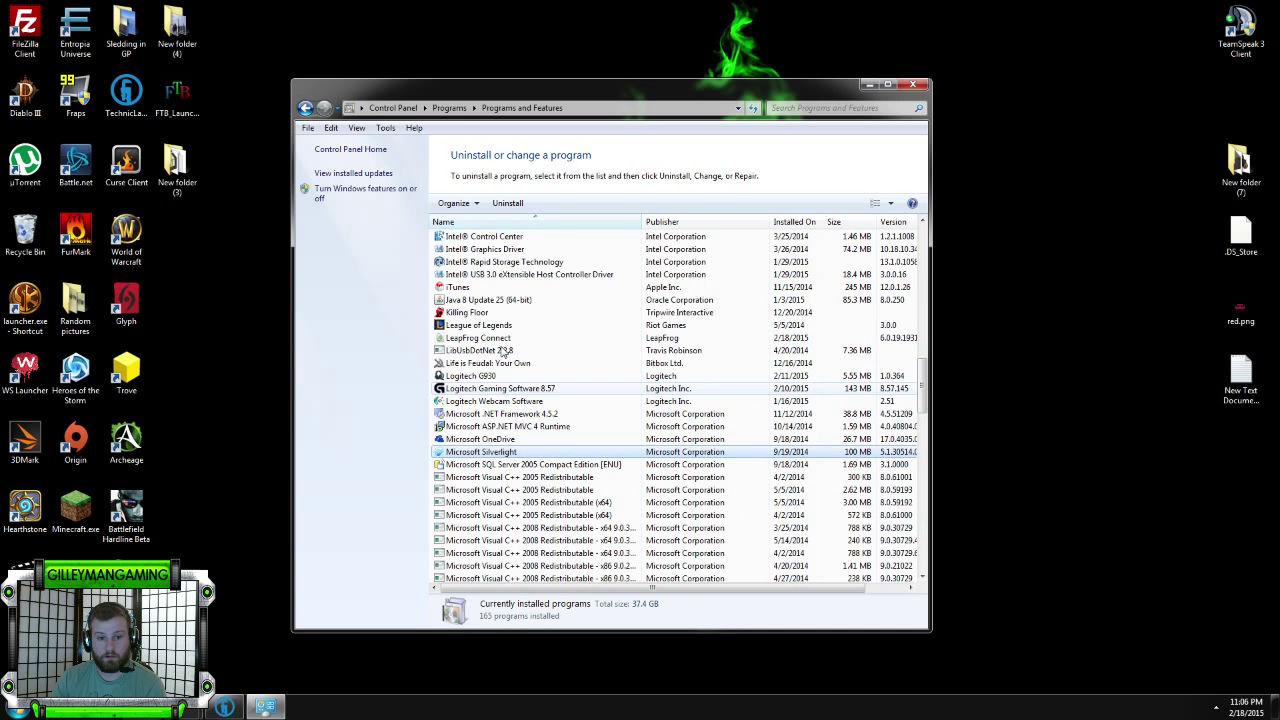
# Try to uninstall Java 8 Update 25 (64-bit) and close the programs list.
pyautogui.click(478, 328)
pyautogui.click(475, 338)
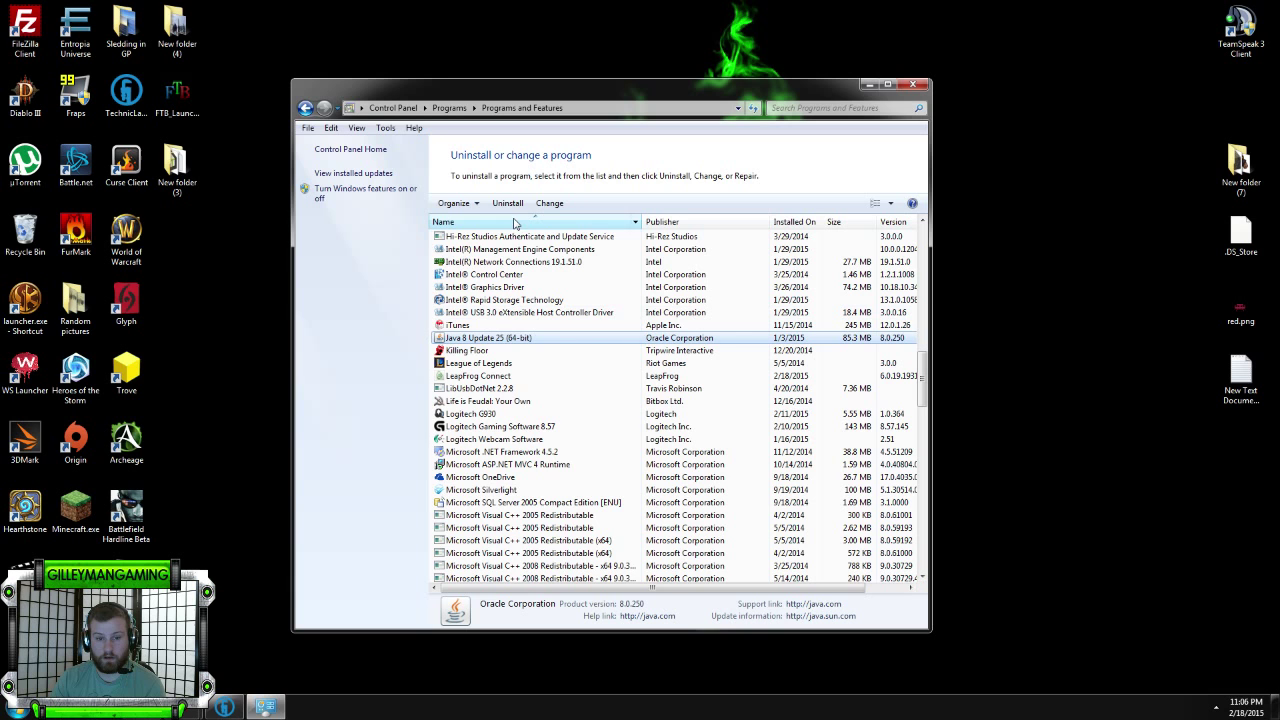
pyautogui.click(510, 204)
pyautogui.click(700, 349)
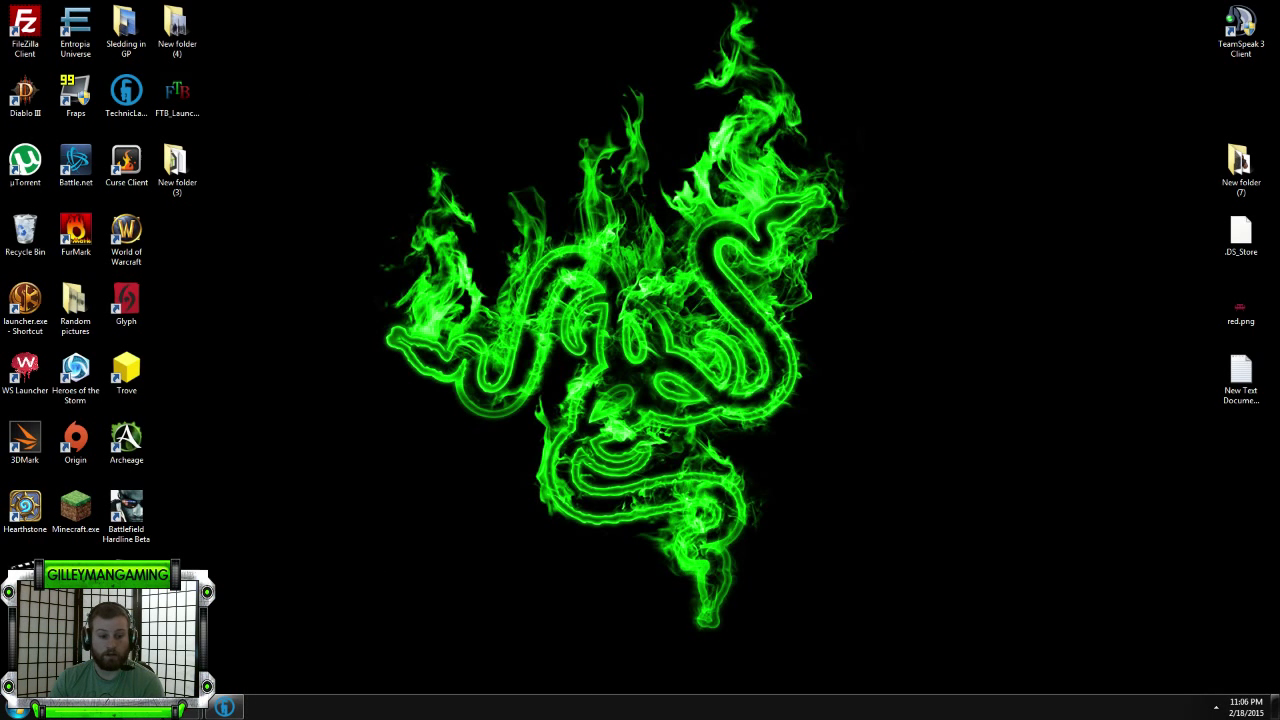
# Switch to the Java 7 Downloads page in Firefox, examine the Windows Offline (64-bit) download, and minimize the browser.
pyautogui.click(212, 655)
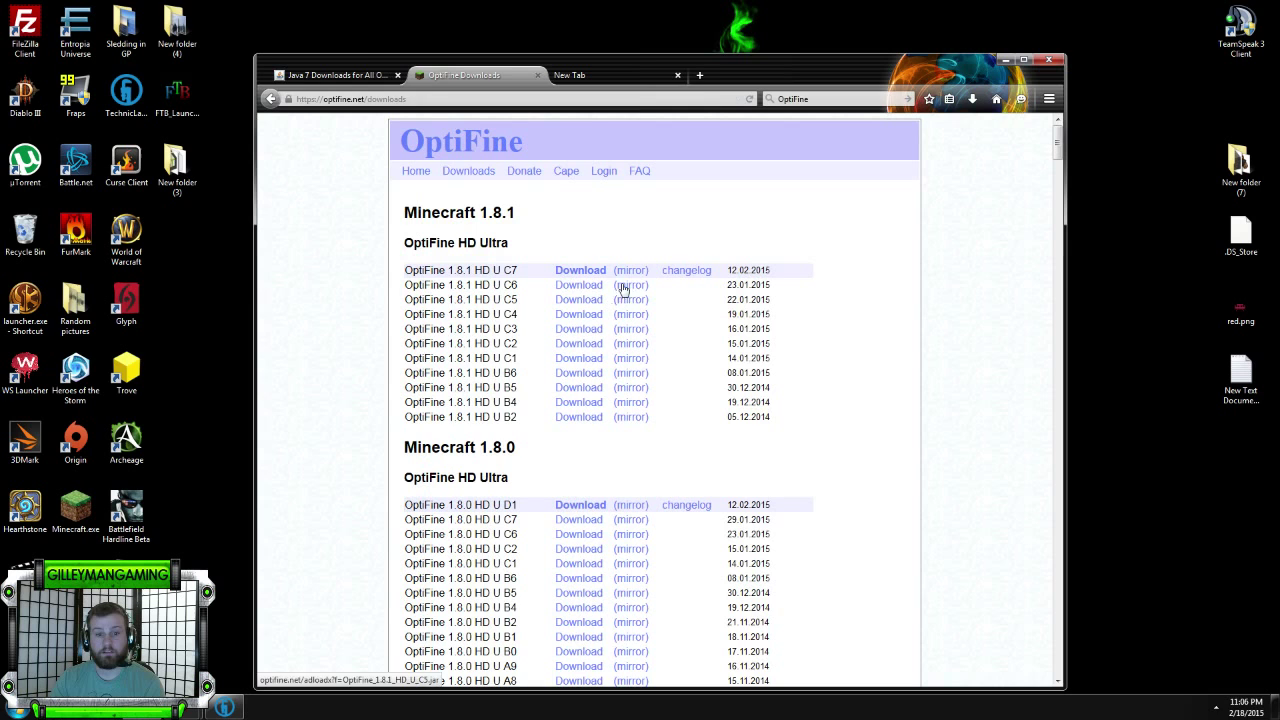
pyautogui.click(345, 75)
pyautogui.doubleClick(540, 57)
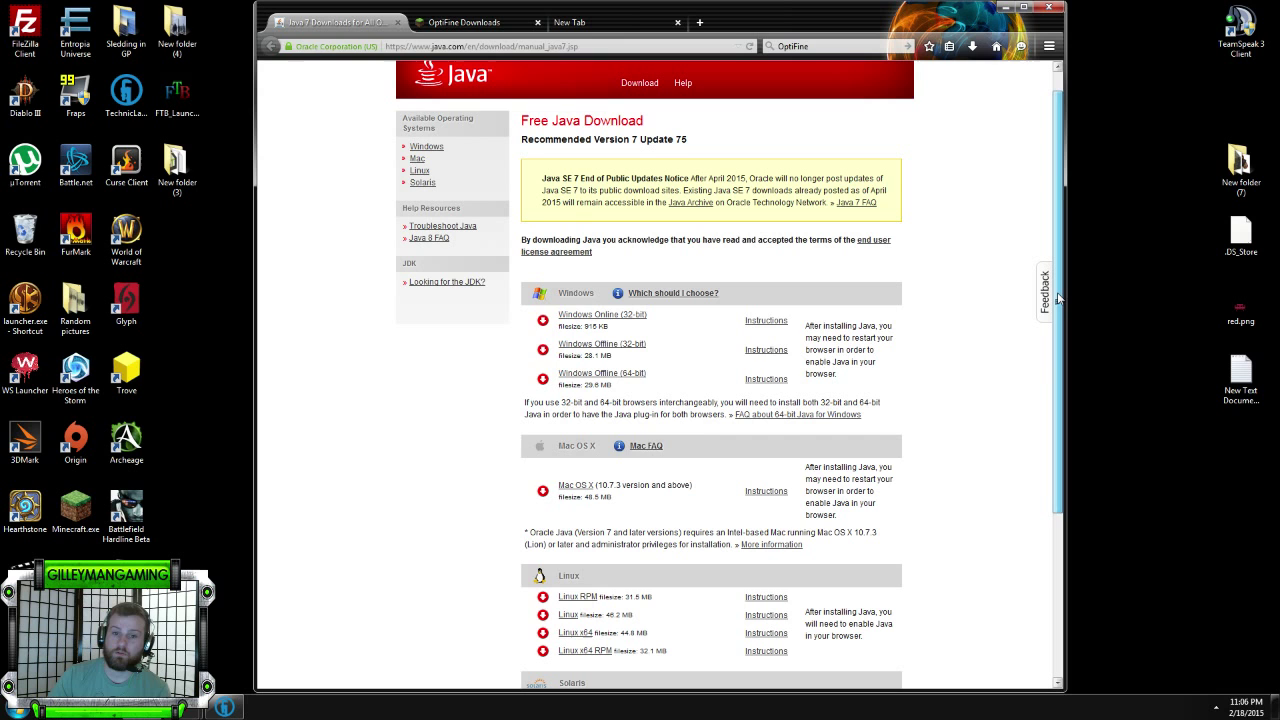
pyautogui.moveTo(1058, 298); pyautogui.dragTo(1069, 343)
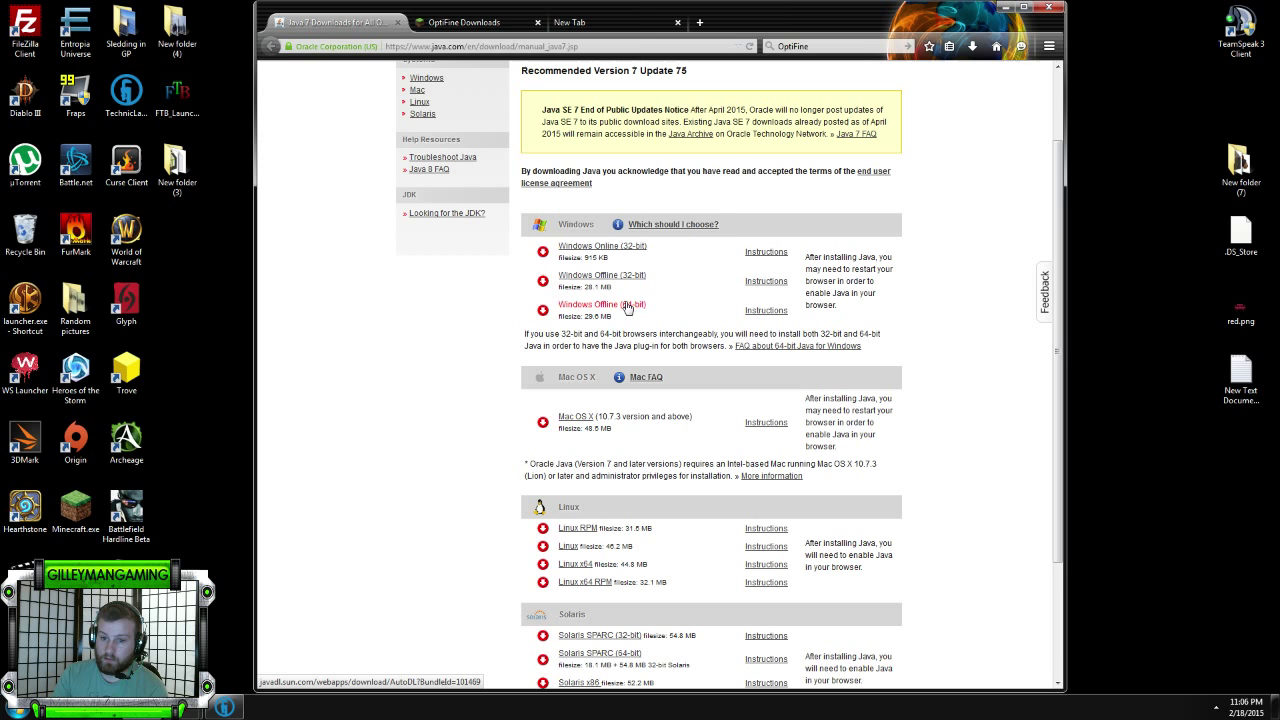
pyautogui.click(1006, 7)
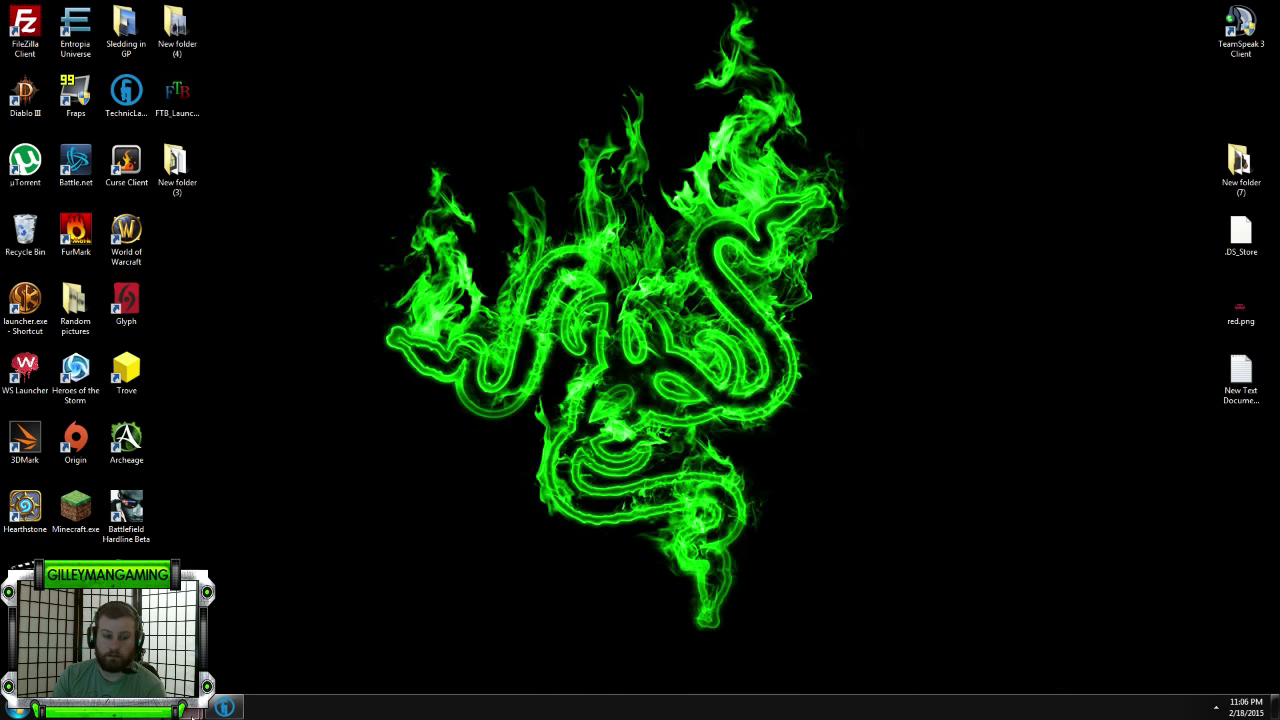
# Restore the Technic Launcher, switch to the Feed The Beast Launcher, and show its options page.
pyautogui.click(224, 707)
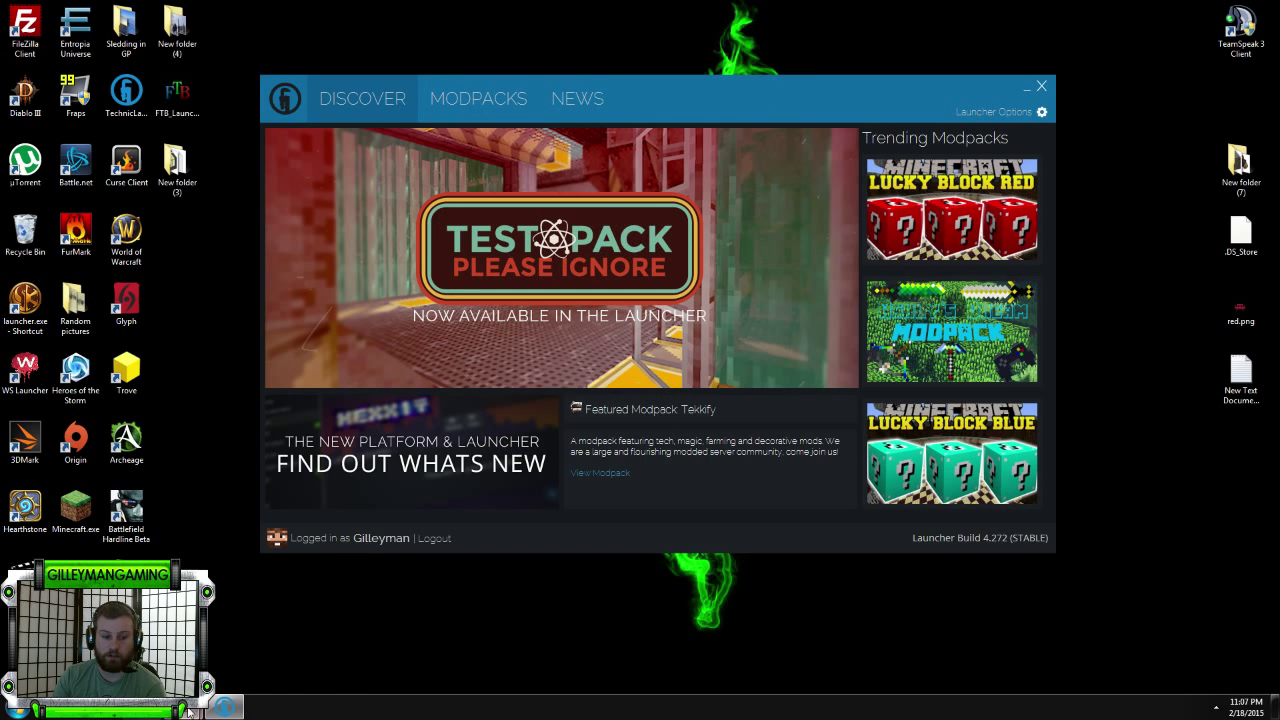
pyautogui.moveTo(224, 707)
pyautogui.click(270, 630)
pyautogui.click(538, 185)
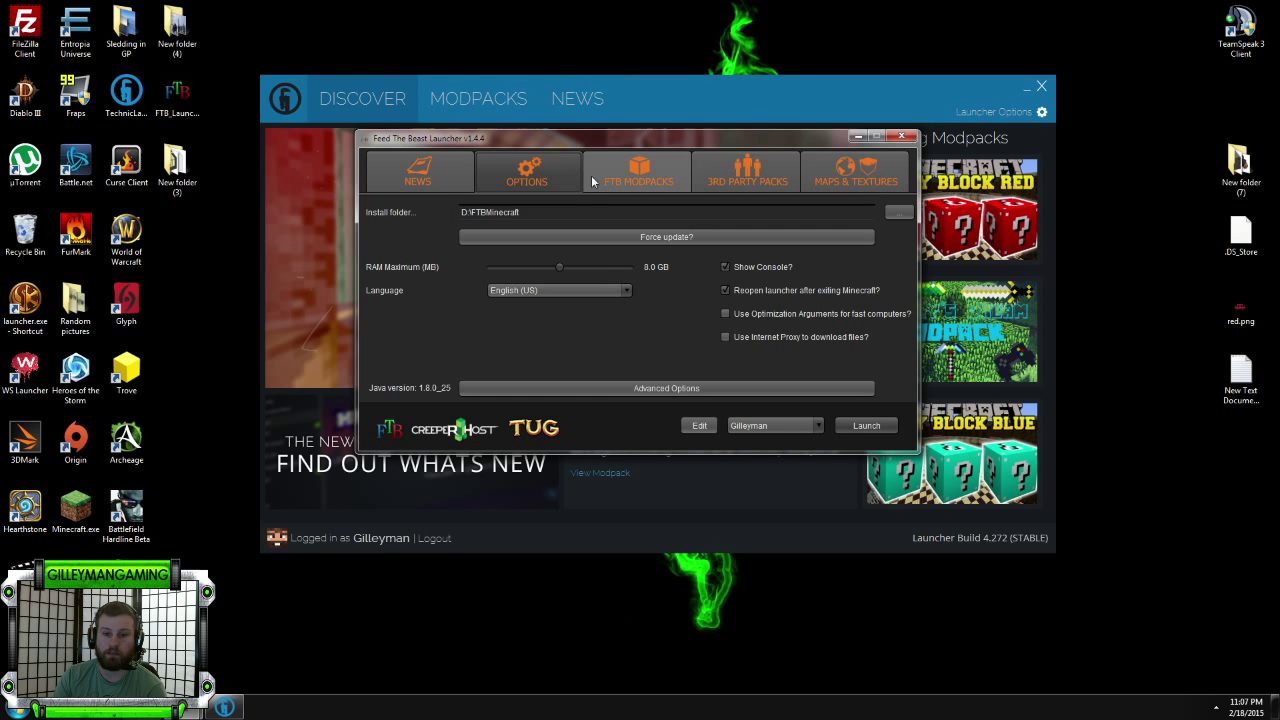
# Choose the second 1.8.0_25 64bit entry as the Java path in the advanced options, and close the Feed The Beast Launcher.
pyautogui.click(675, 389)
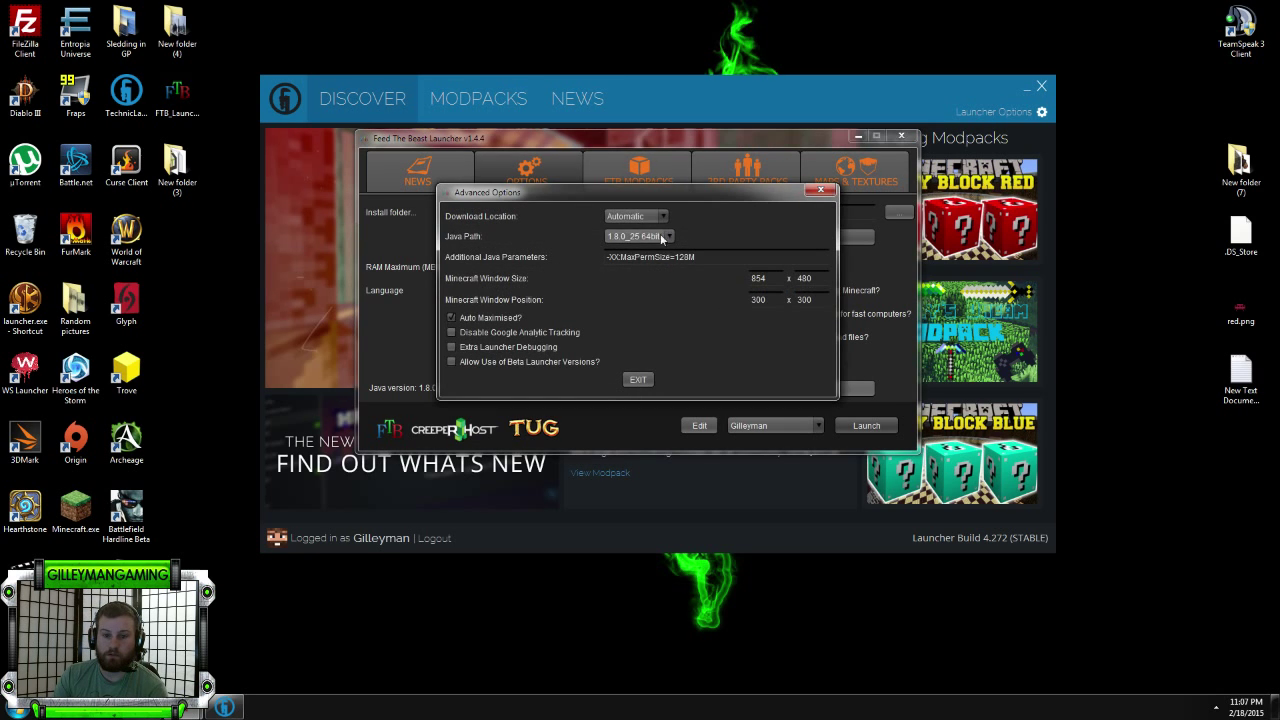
pyautogui.click(667, 236)
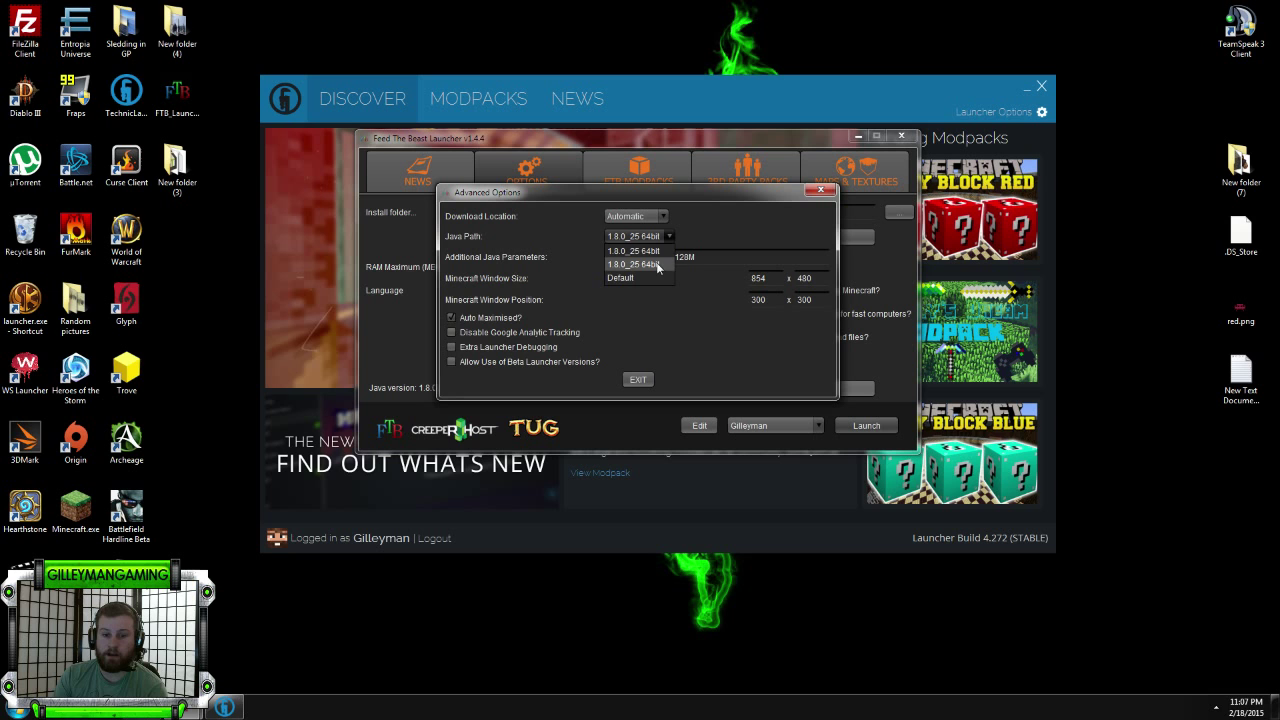
pyautogui.click(656, 262)
pyautogui.click(820, 190)
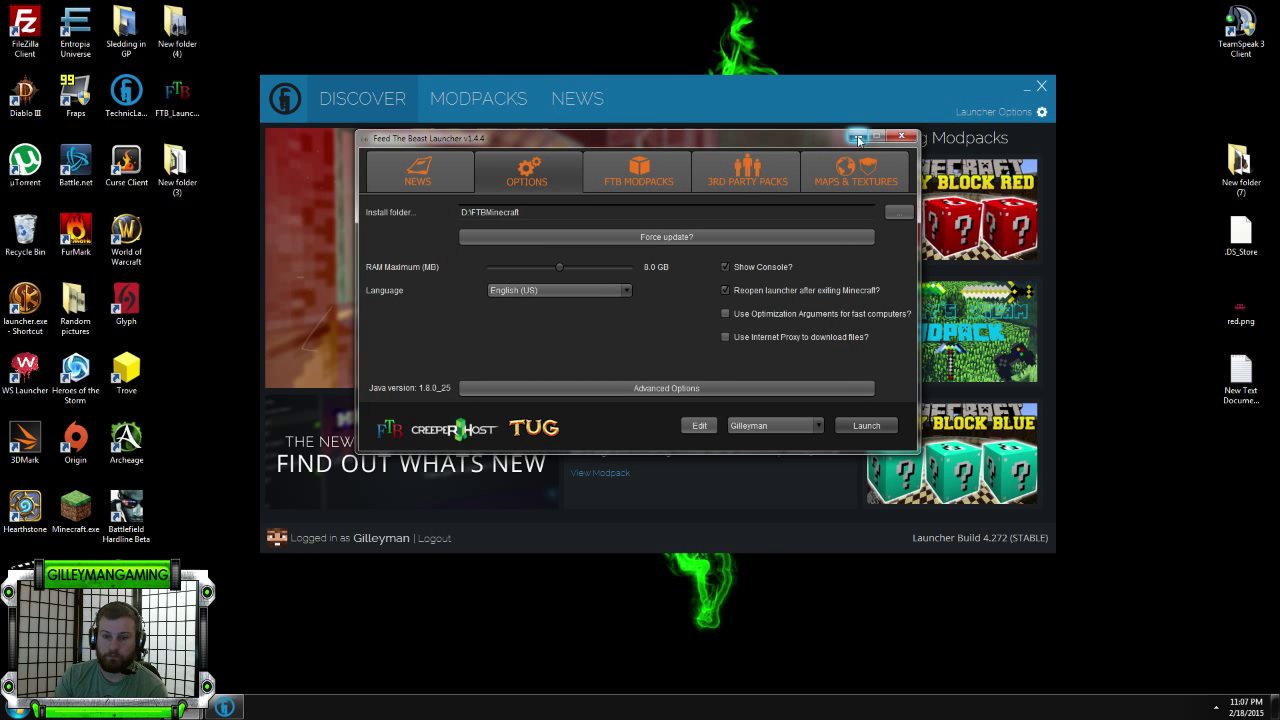
pyautogui.click(901, 135)
pyautogui.moveTo(820, 93); pyautogui.dragTo(806, 143)
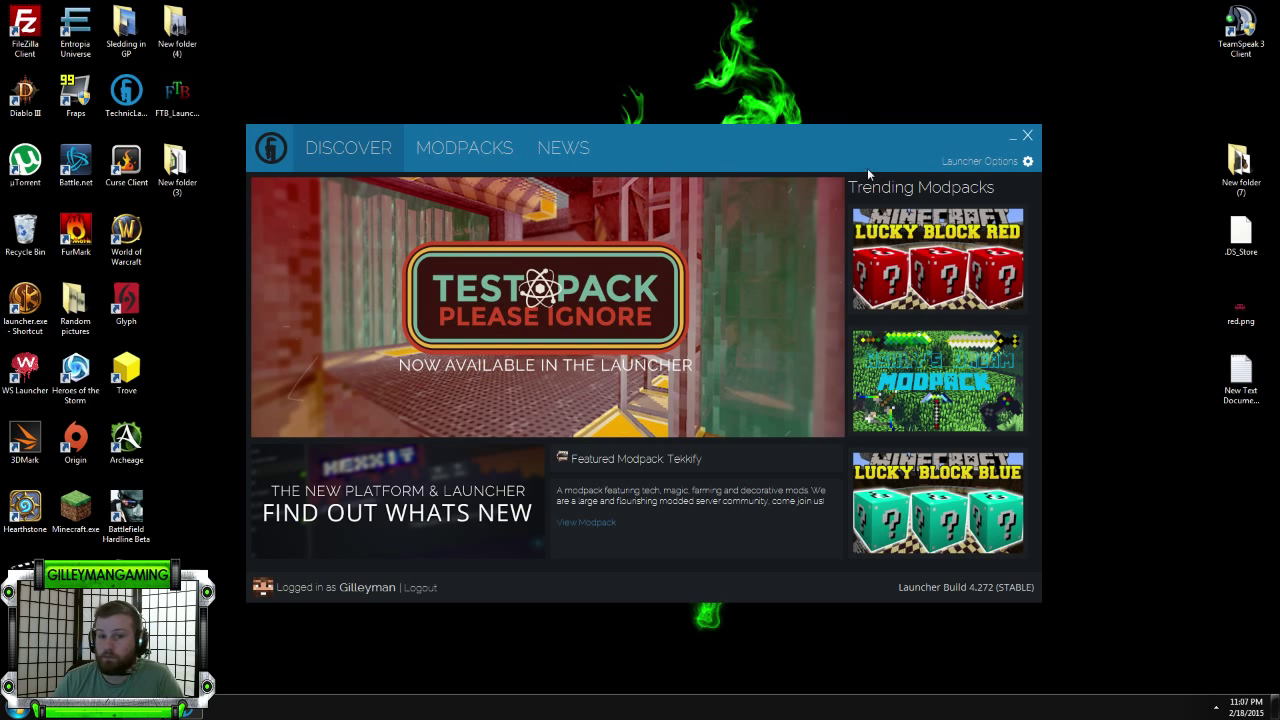
pyautogui.moveTo(722, 153); pyautogui.dragTo(742, 205)
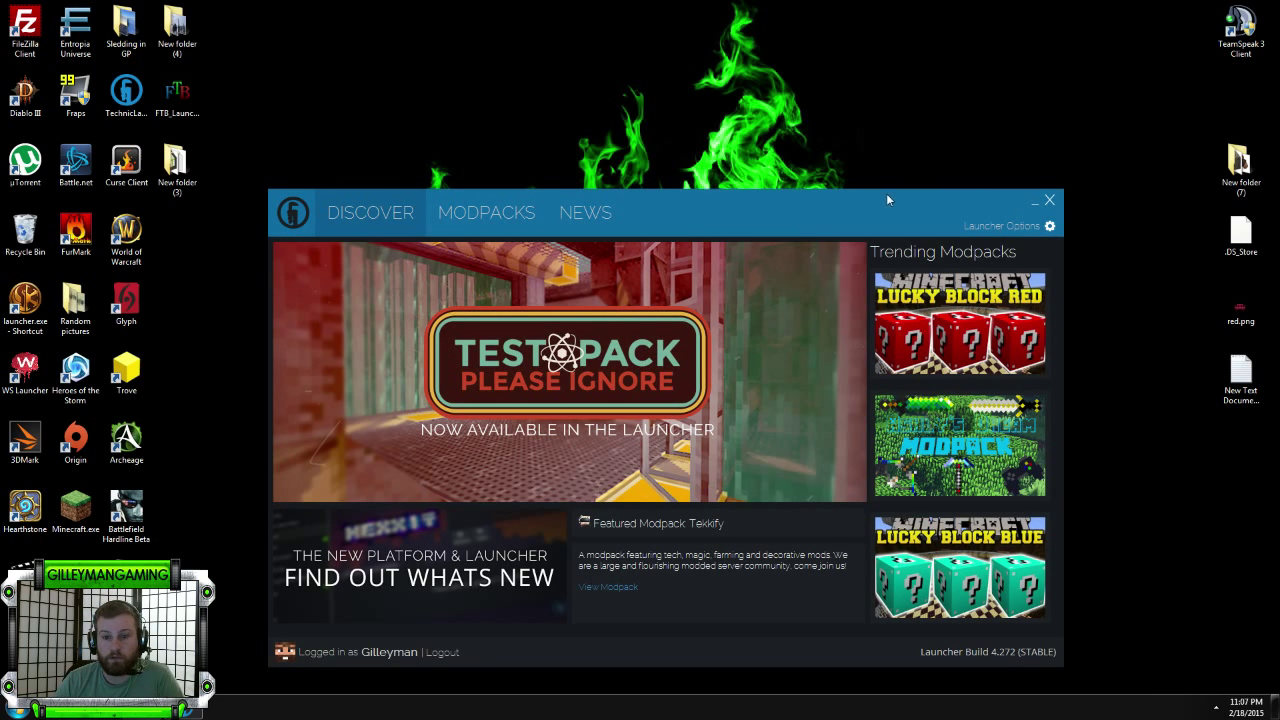
pyautogui.moveTo(886, 193); pyautogui.dragTo(892, 231)
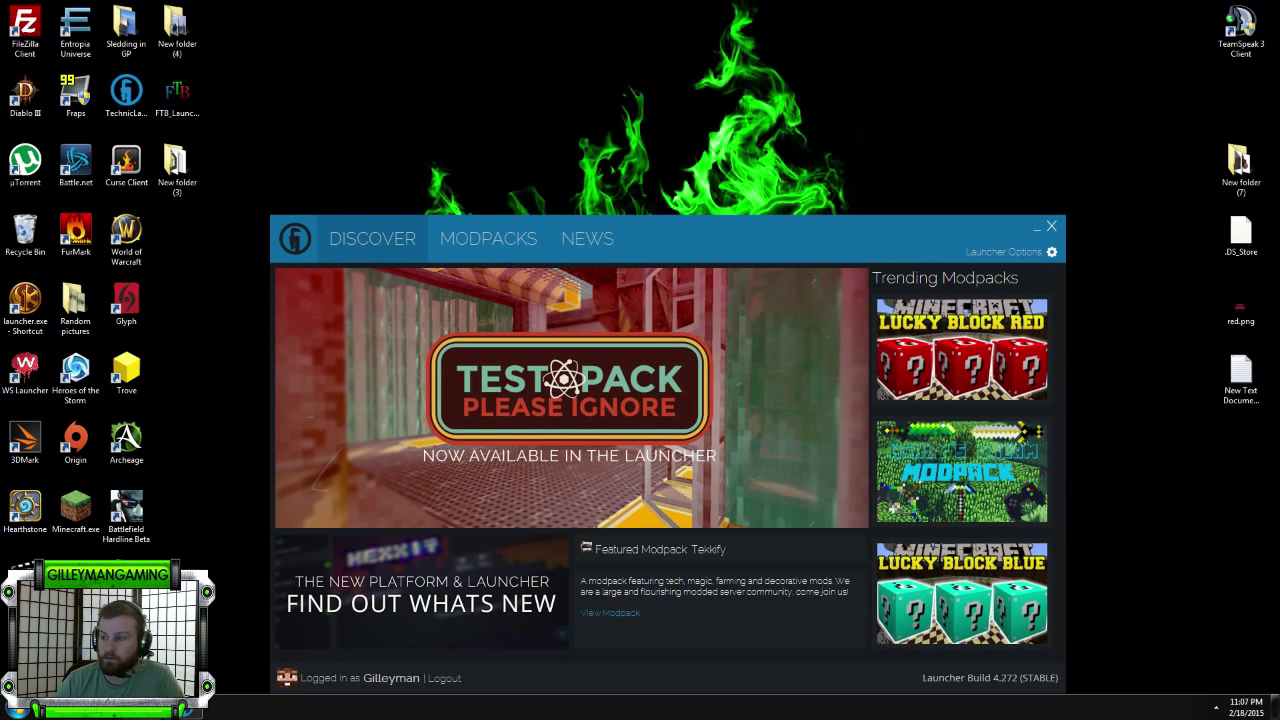